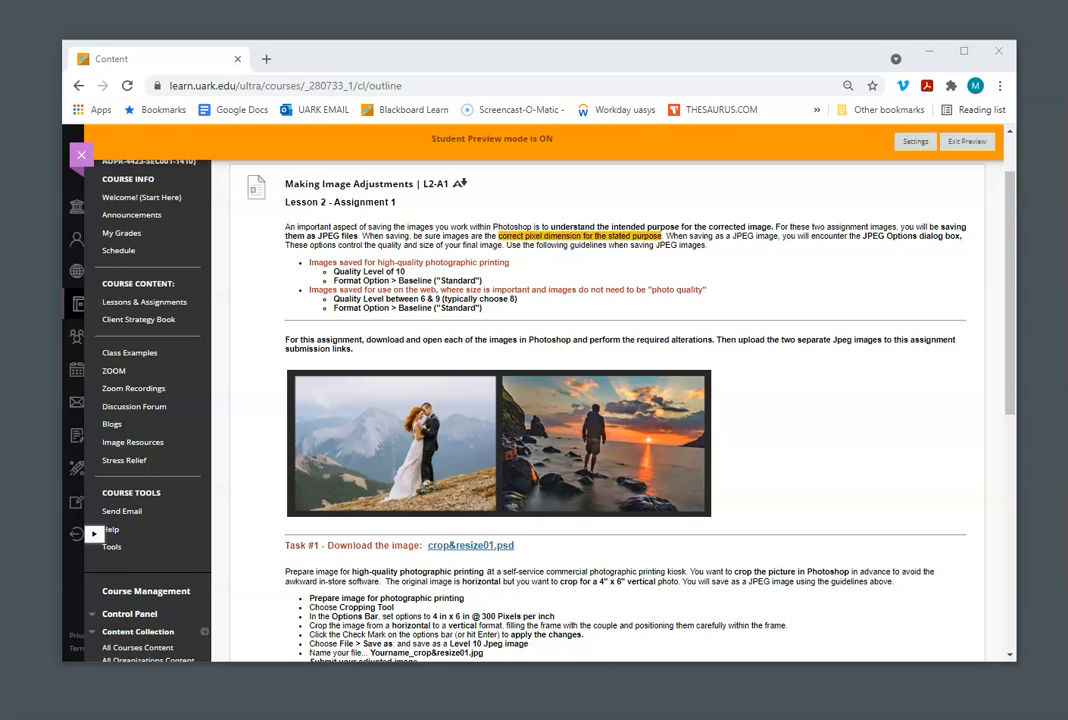
Step: Download crop&resize01.psd from Task #1 into a new Desktop folder named L2A1
scroll(799, 410, down, 5)
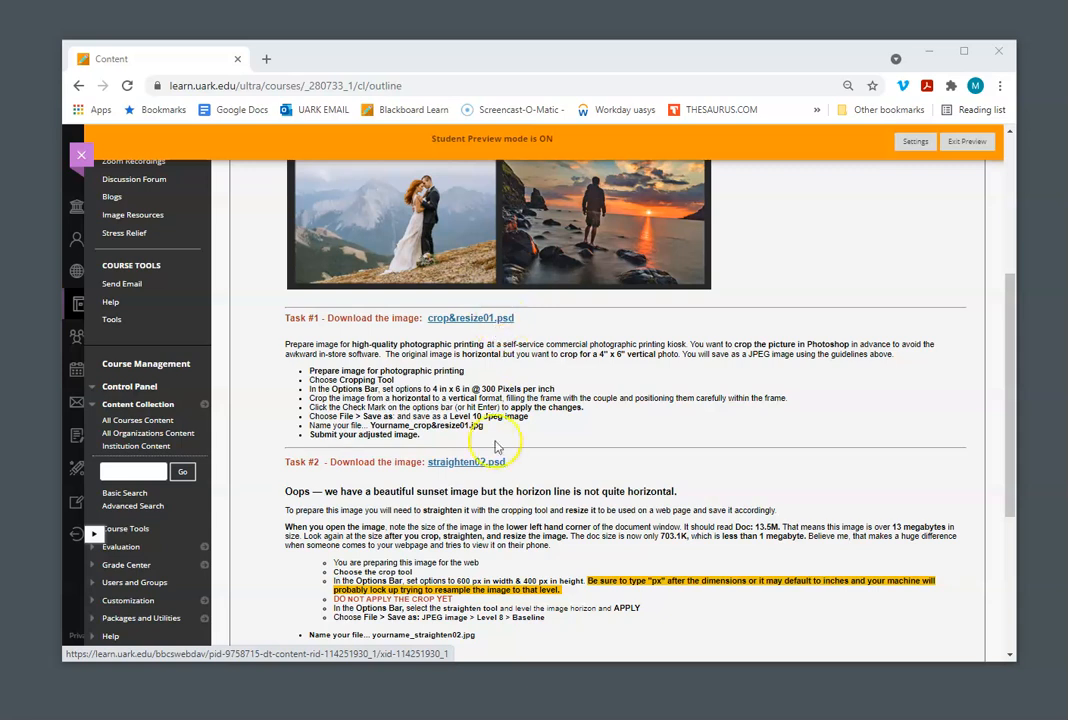
right_click(492, 322)
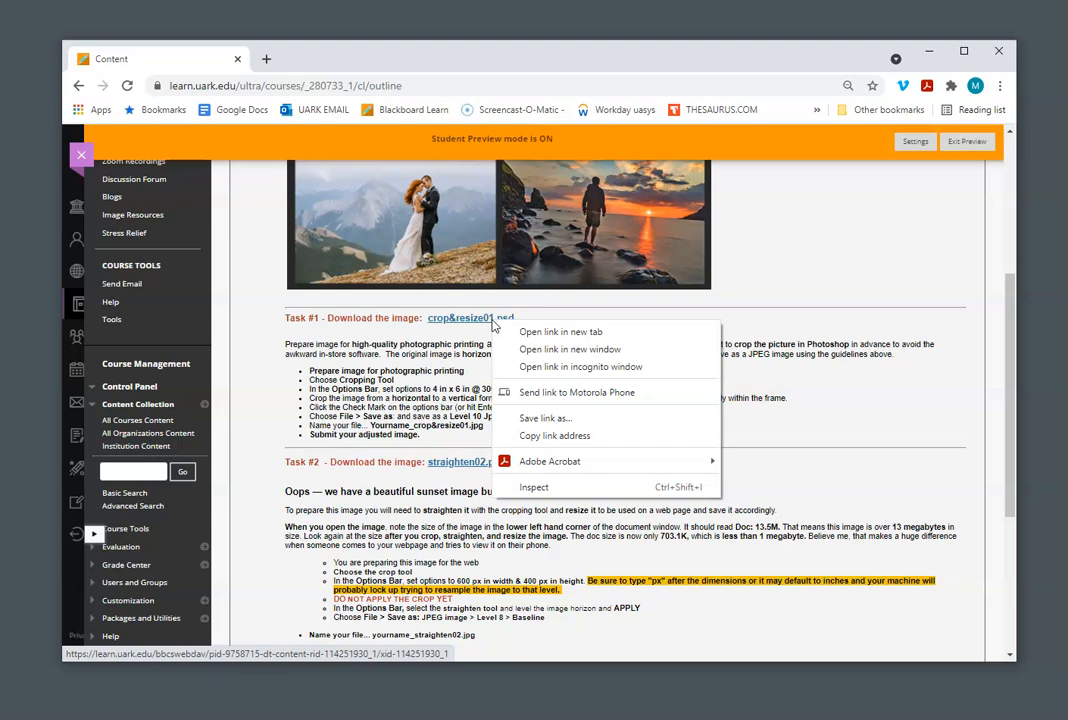
click(548, 418)
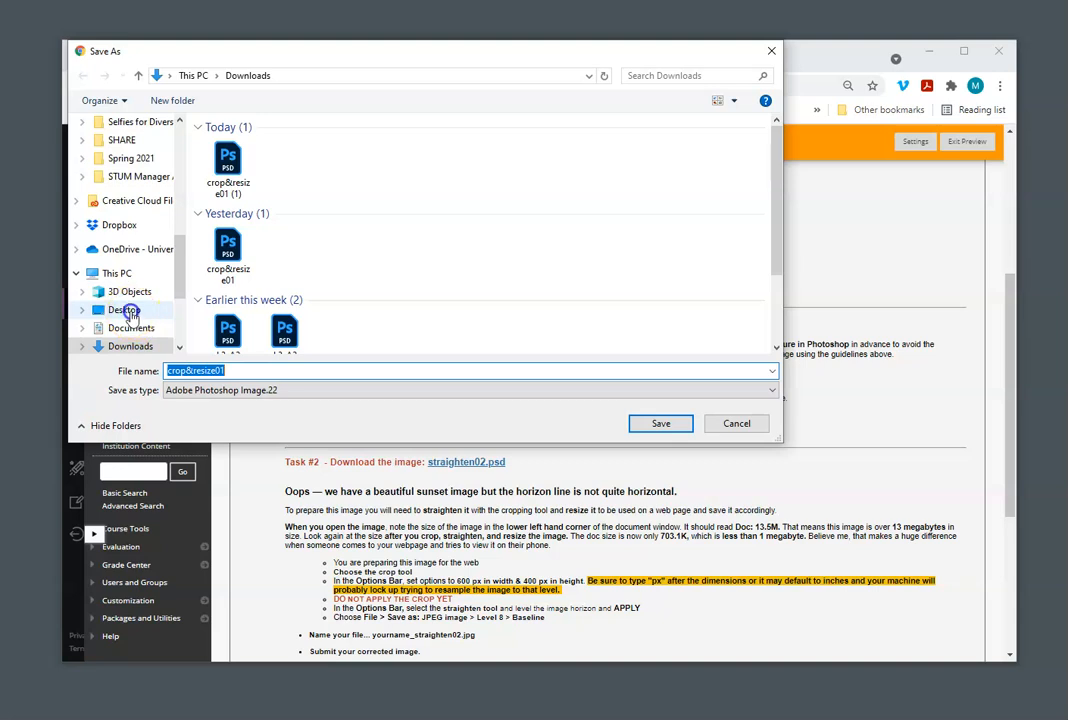
click(124, 310)
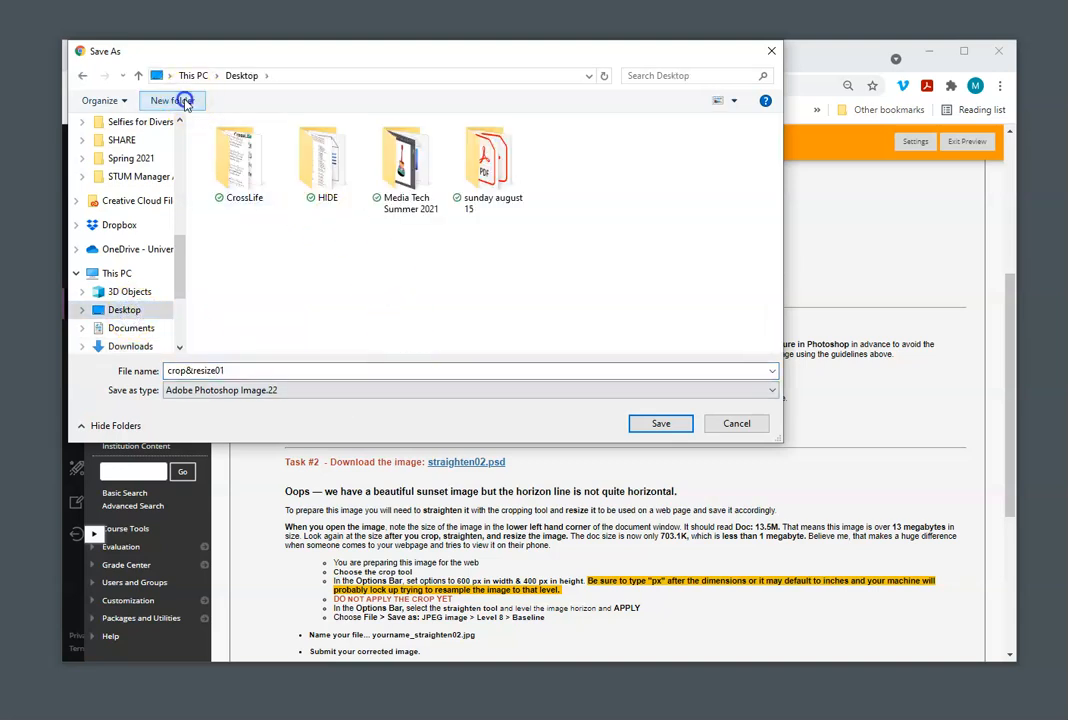
click(172, 101)
text(L)
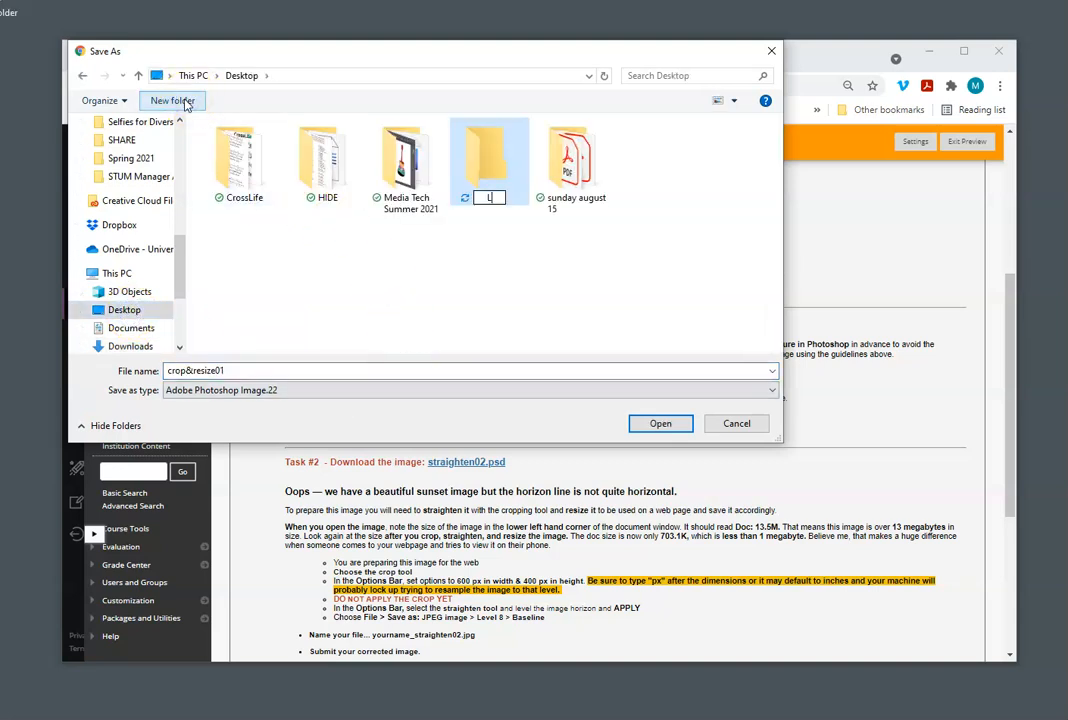
text(2A1)
key(Return)
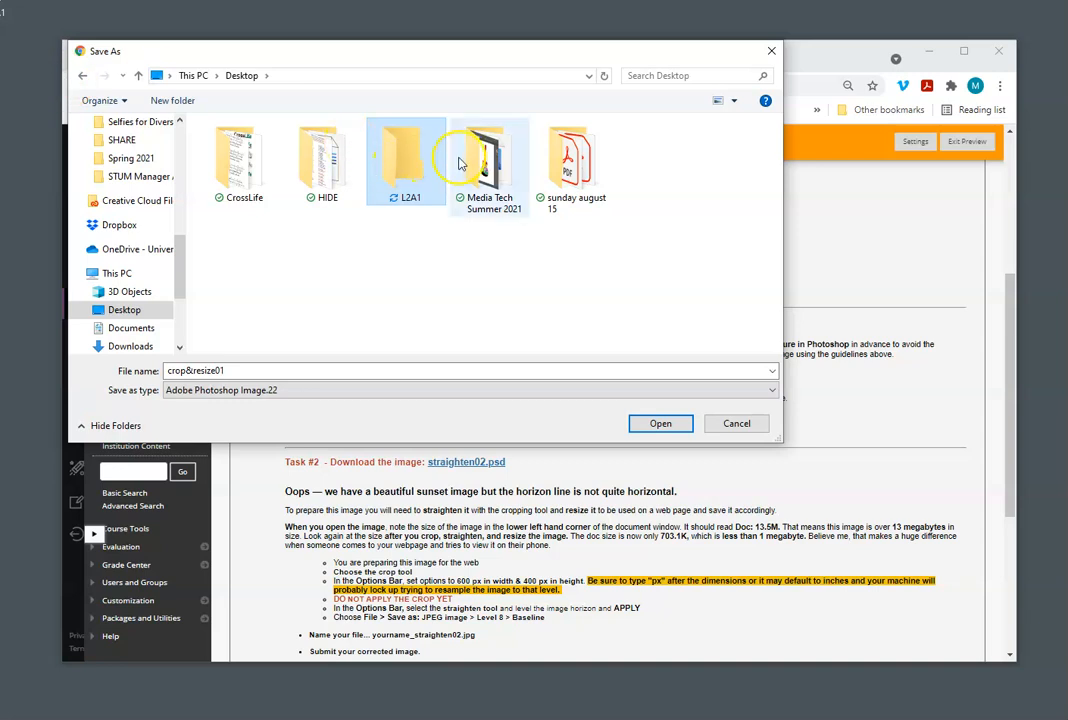
double_click(405, 155)
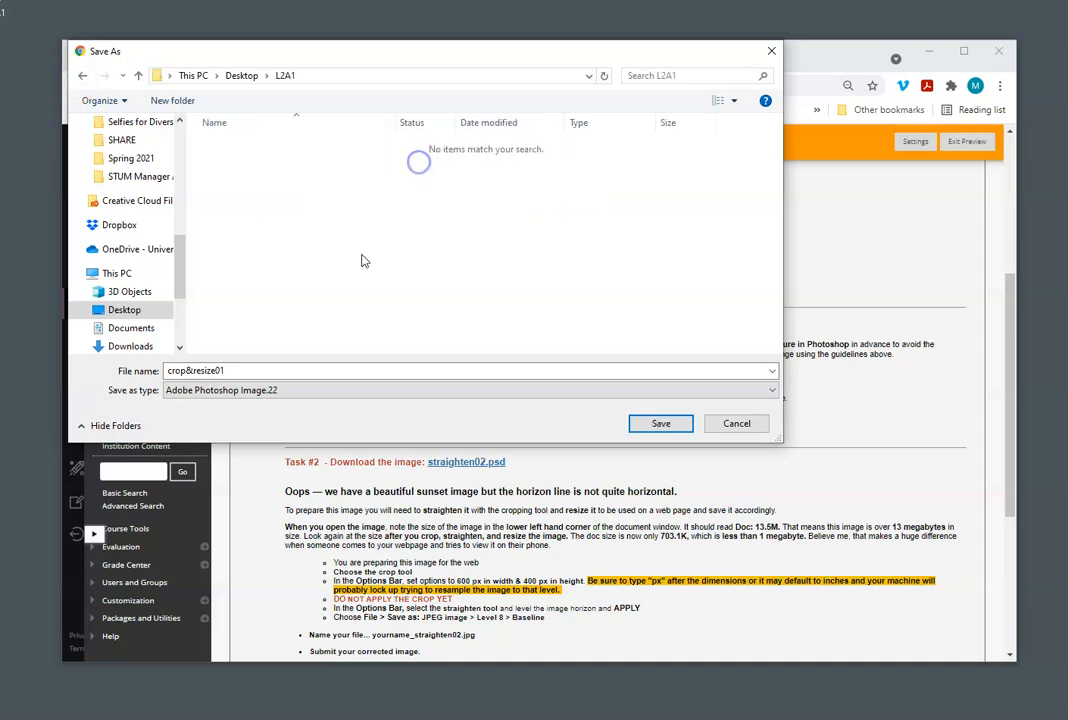
click(663, 425)
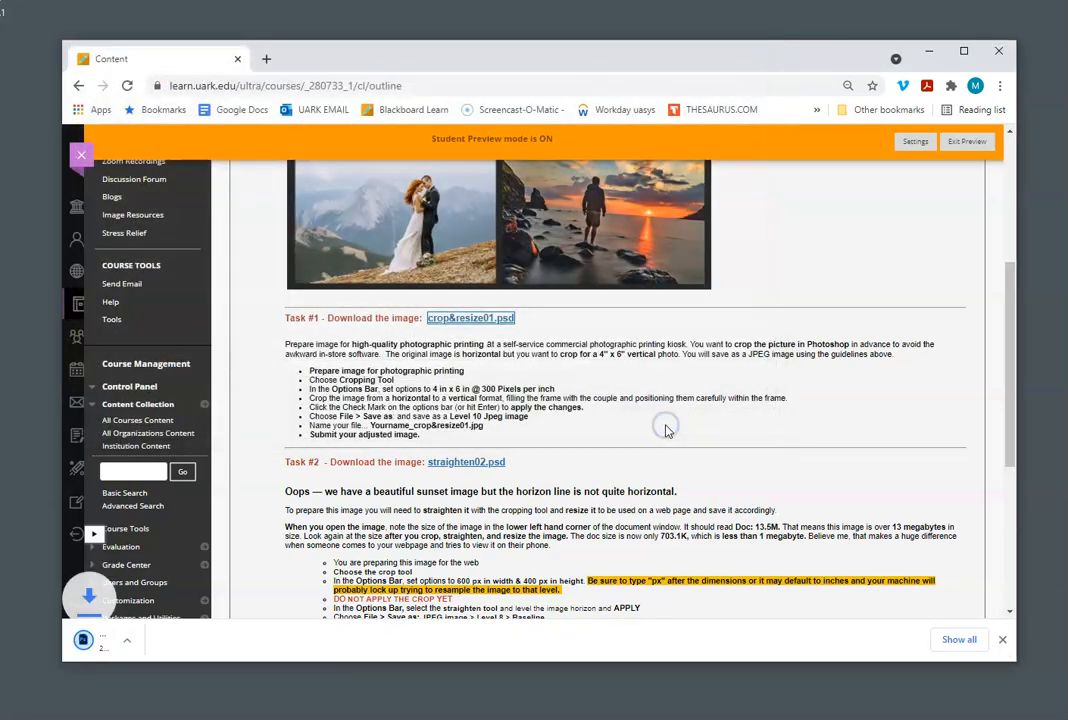
Step: Download straighten02.psd from Task #2 into the L2A1 folder and dismiss the downloads bar
right_click(482, 462)
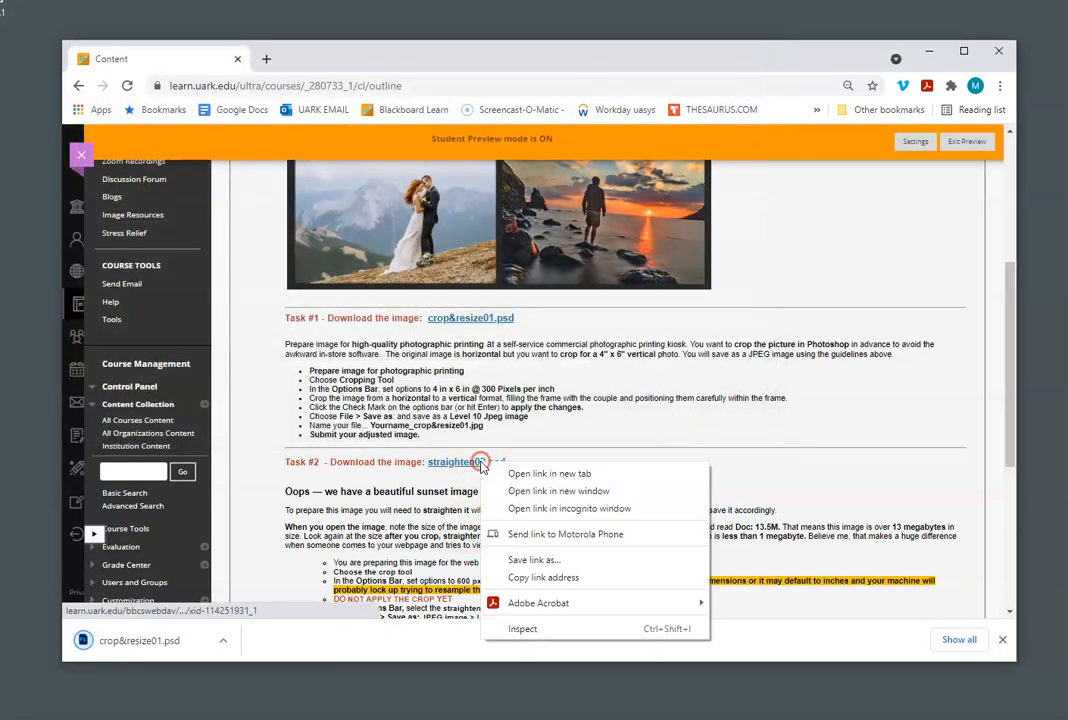
click(534, 560)
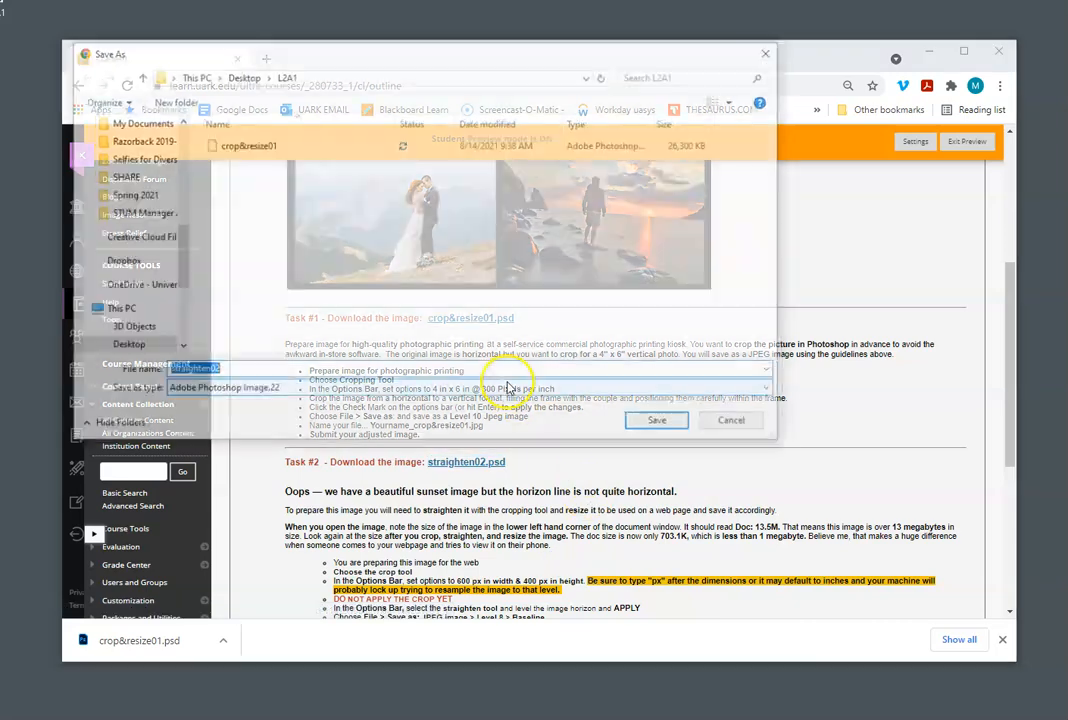
click(663, 424)
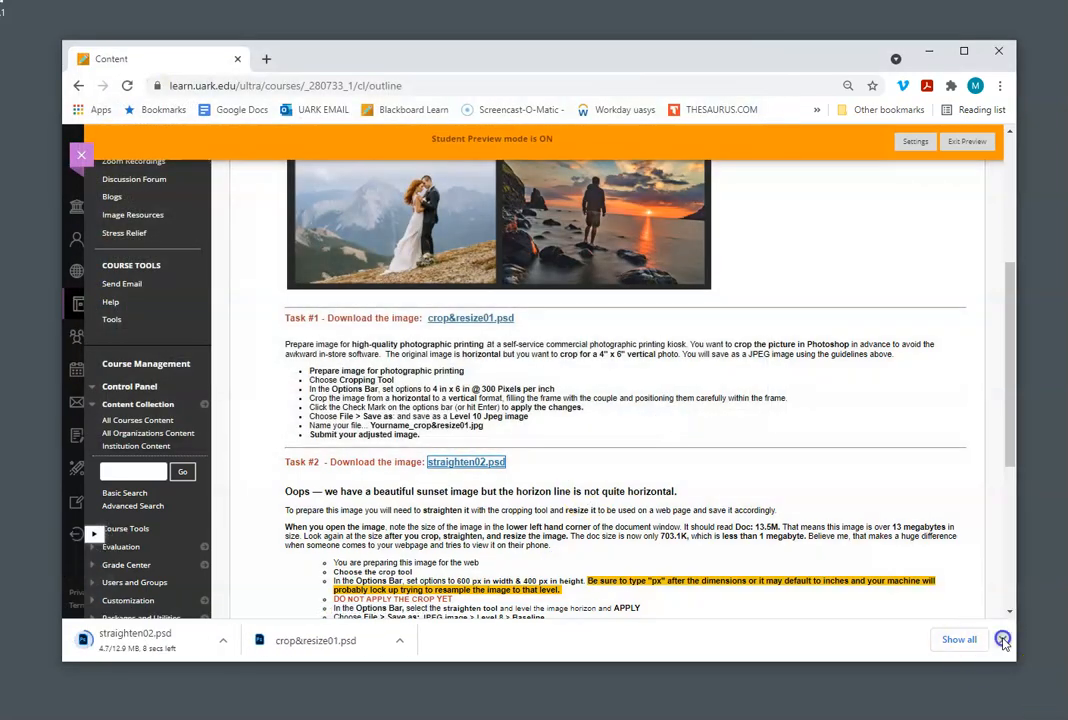
click(1002, 639)
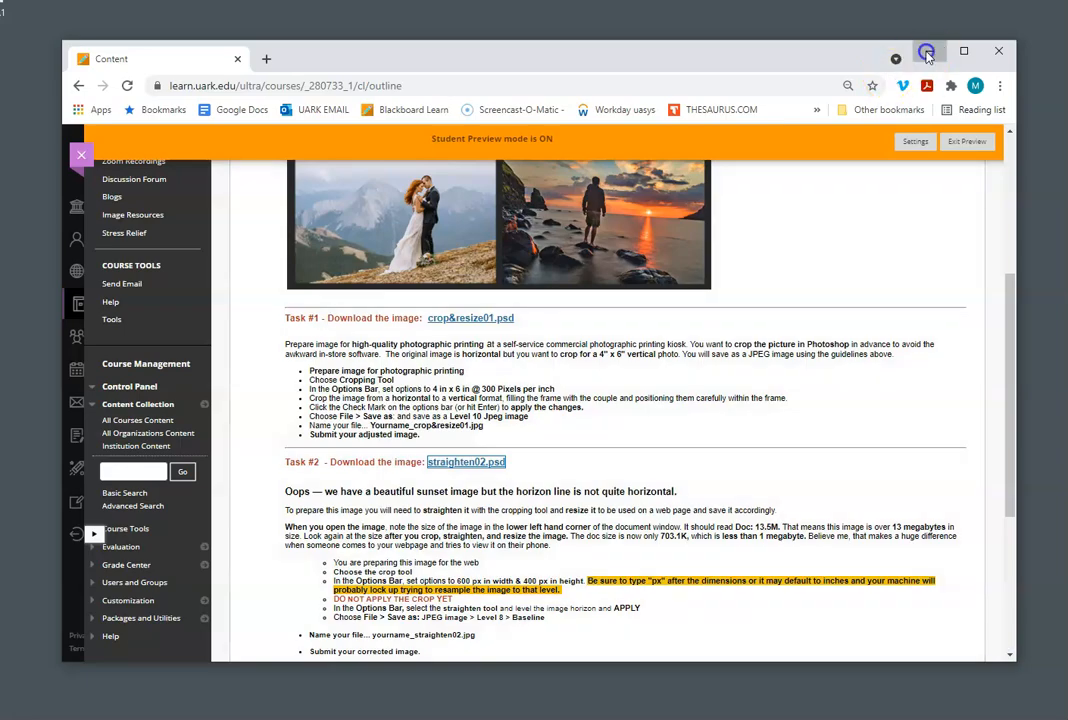
Step: Minimize the browser and launch Adobe Photoshop
click(929, 50)
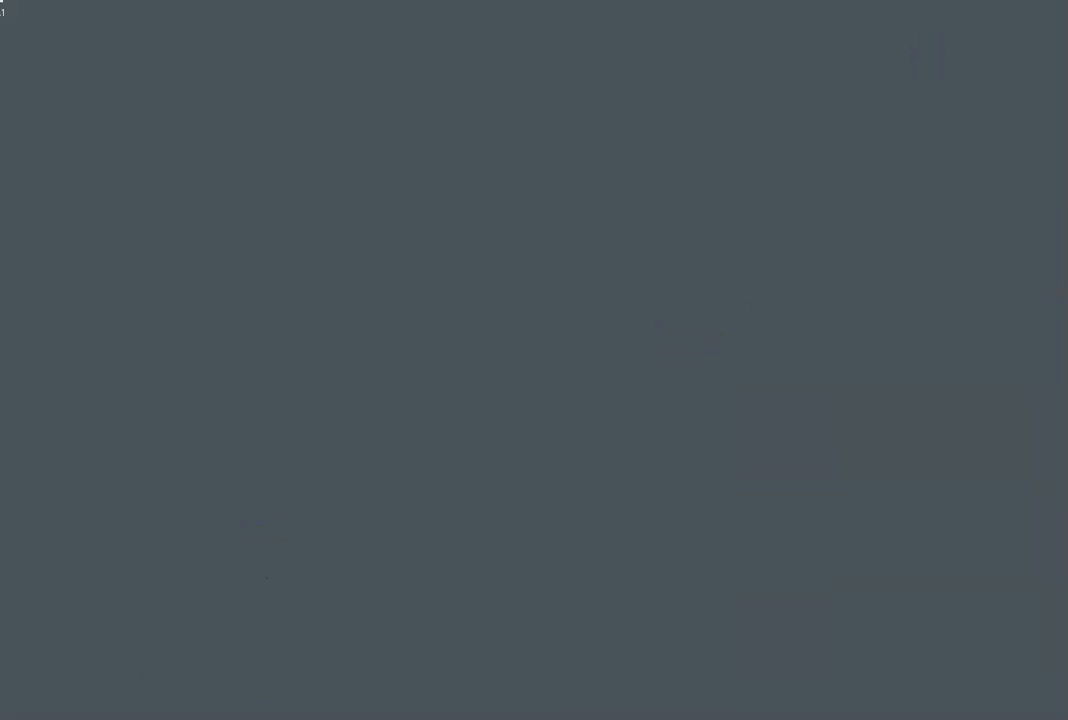
key(super)
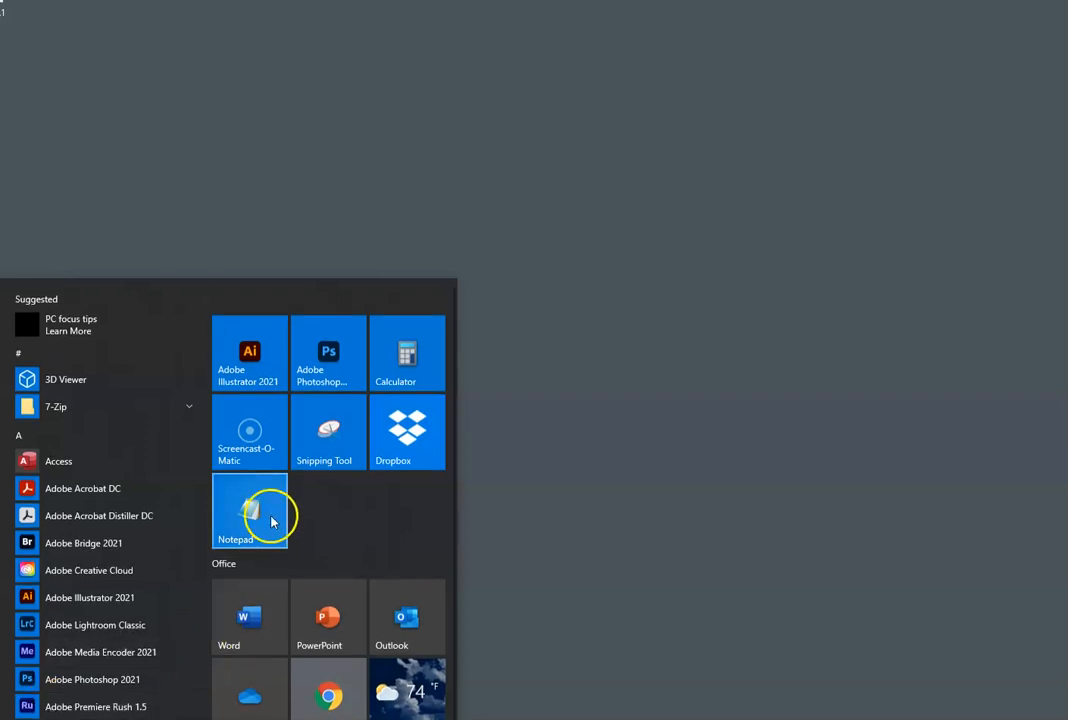
click(320, 360)
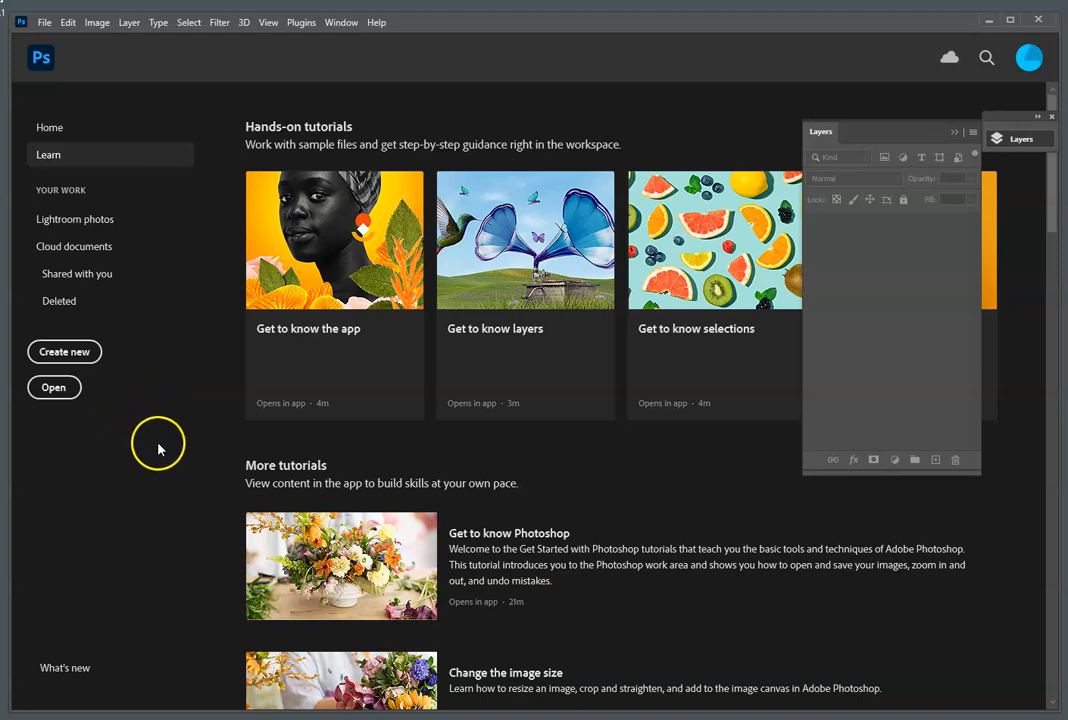
Step: Open crop&resize01.psd from the L2A1 folder on the Desktop and collapse the expanded Layers panel
click(53, 387)
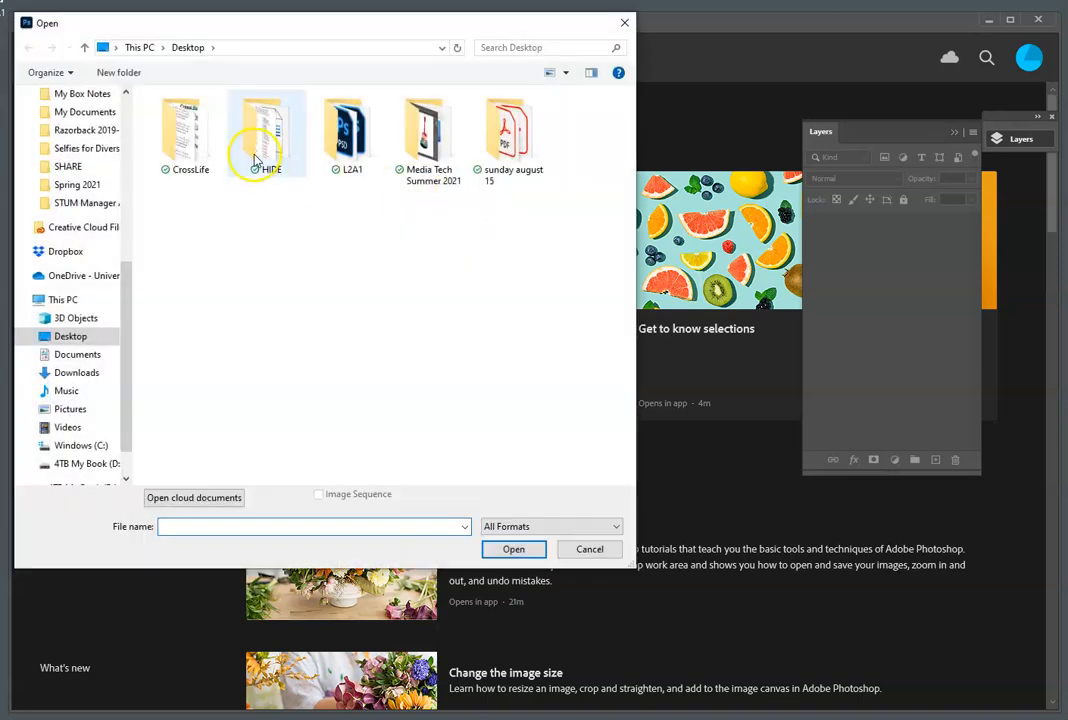
double_click(352, 125)
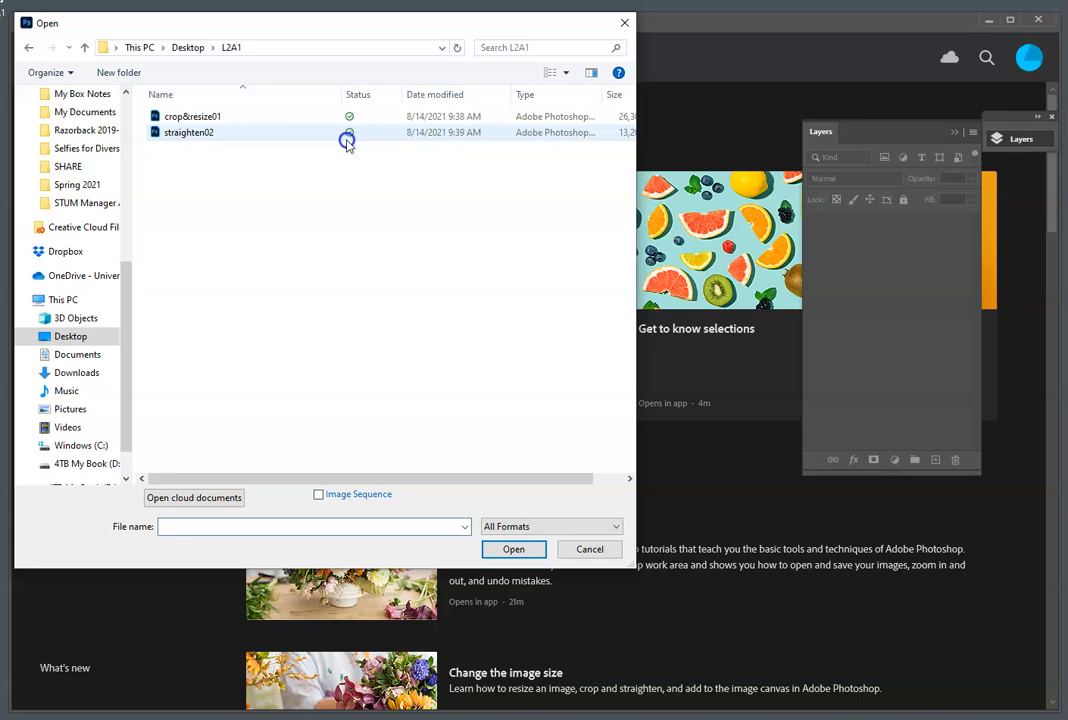
click(213, 118)
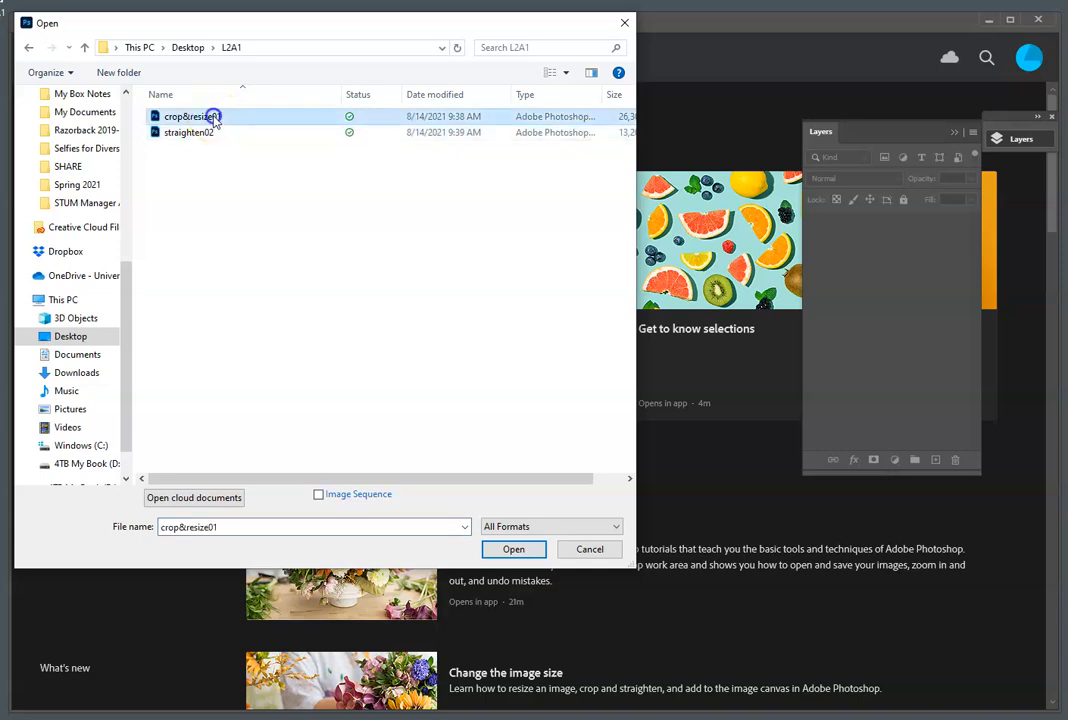
click(515, 549)
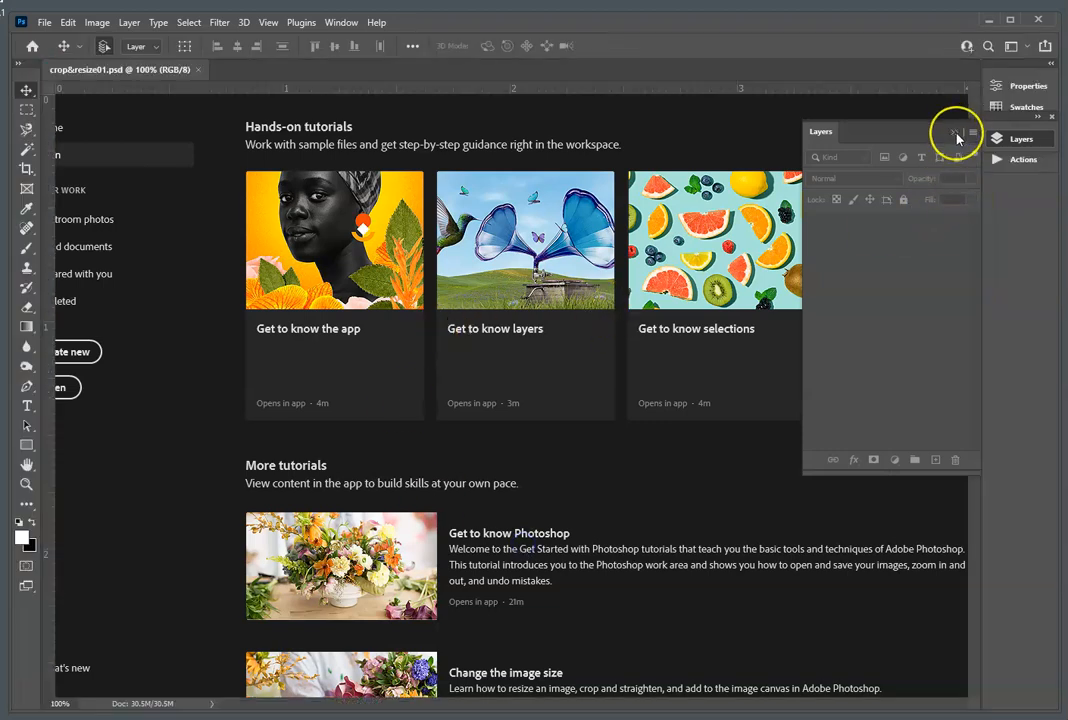
click(957, 138)
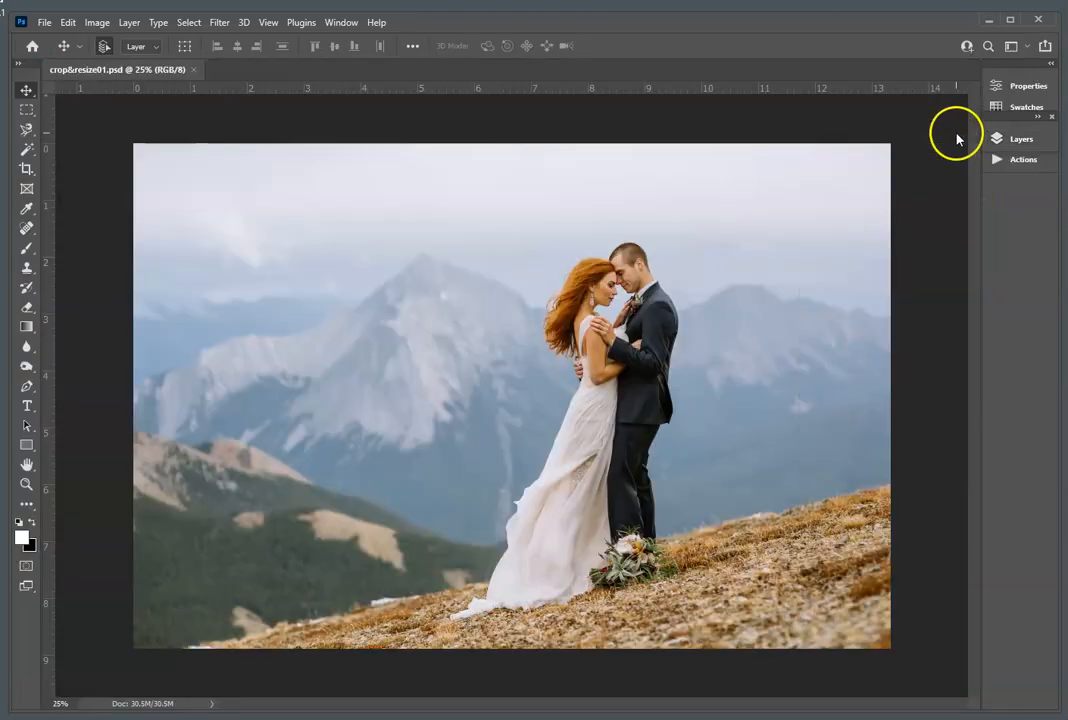
click(973, 160)
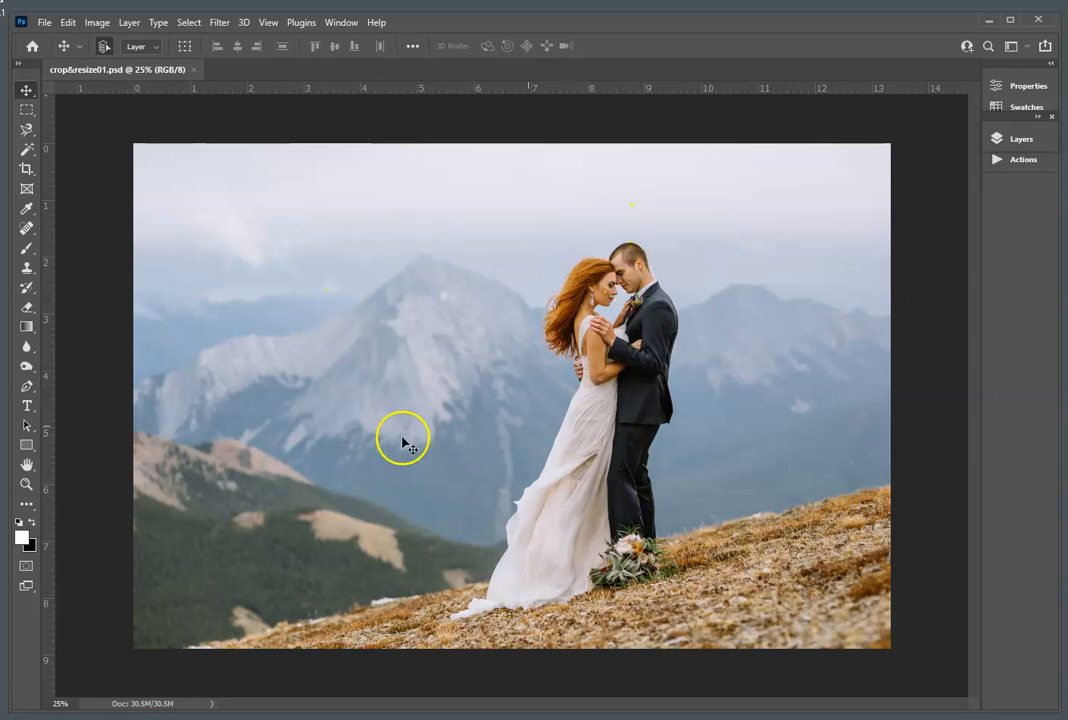
Step: Set the Crop tool to 4 in wide by 6 in high at a resolution of 300 px/in
click(27, 169)
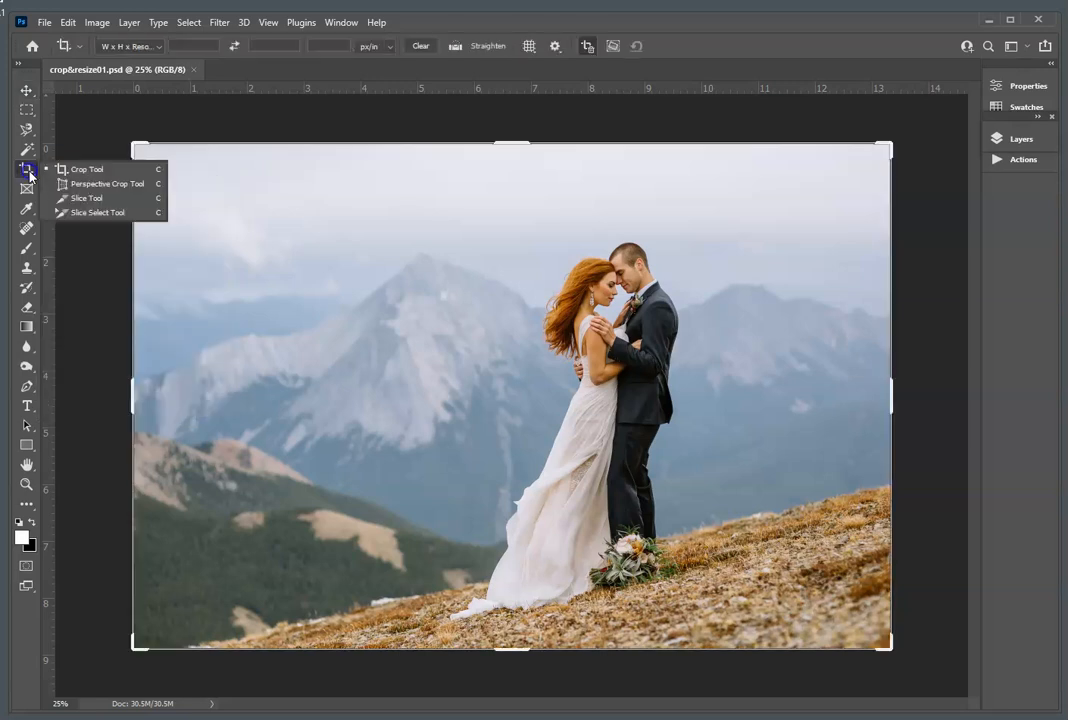
click(90, 171)
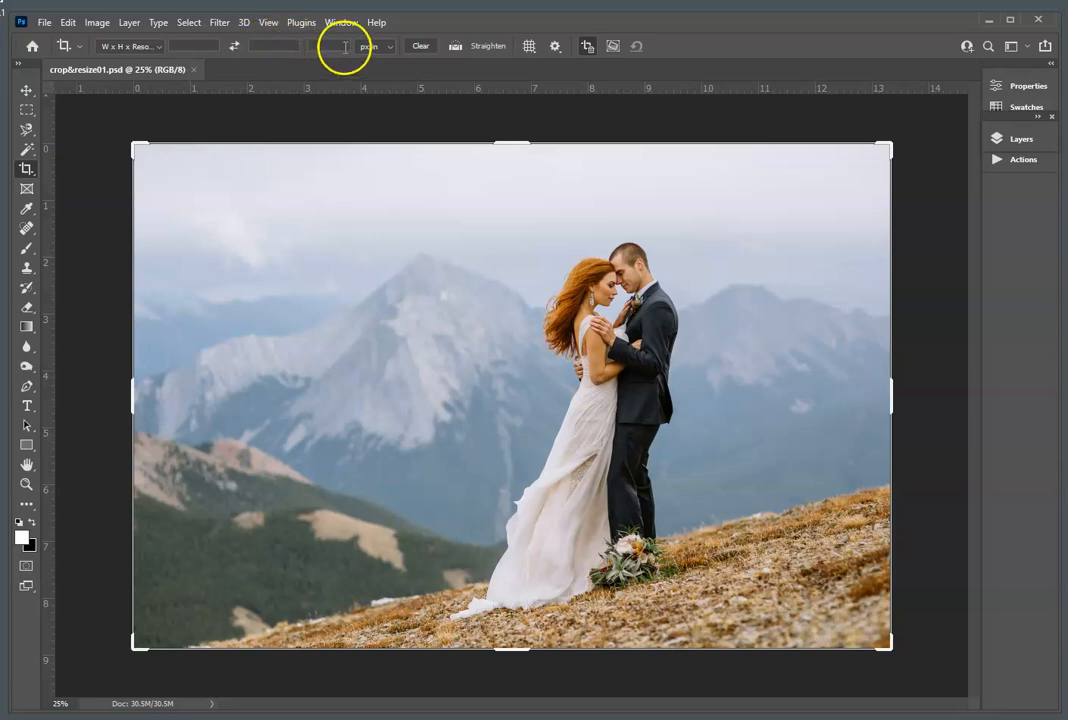
click(201, 45)
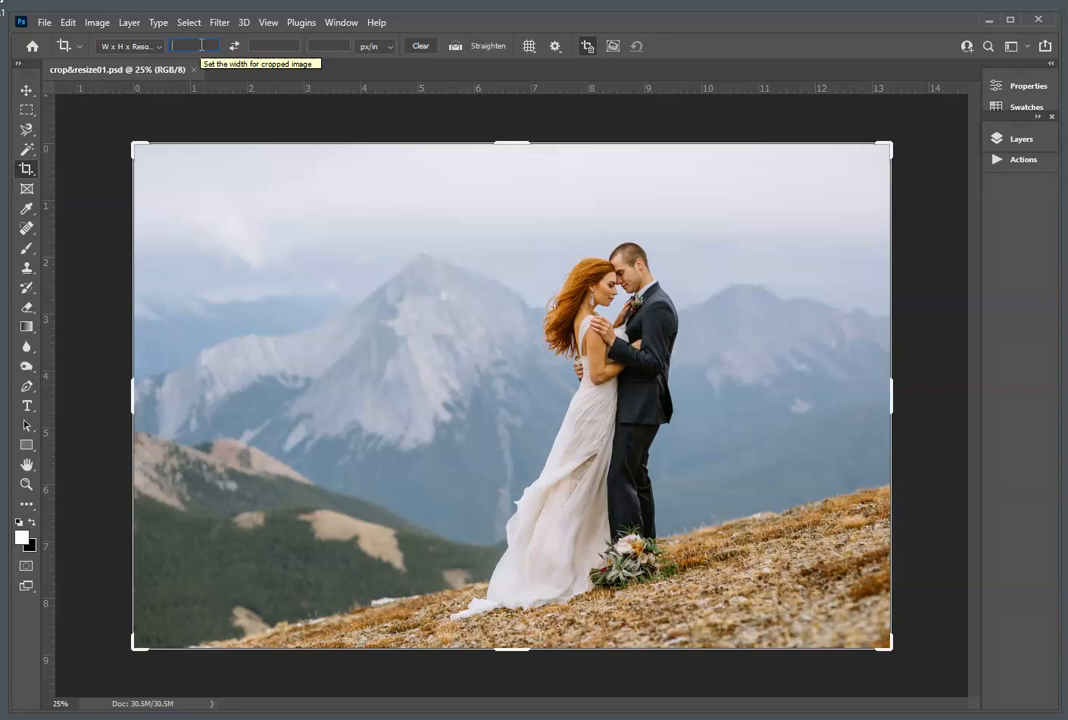
text(4 in)
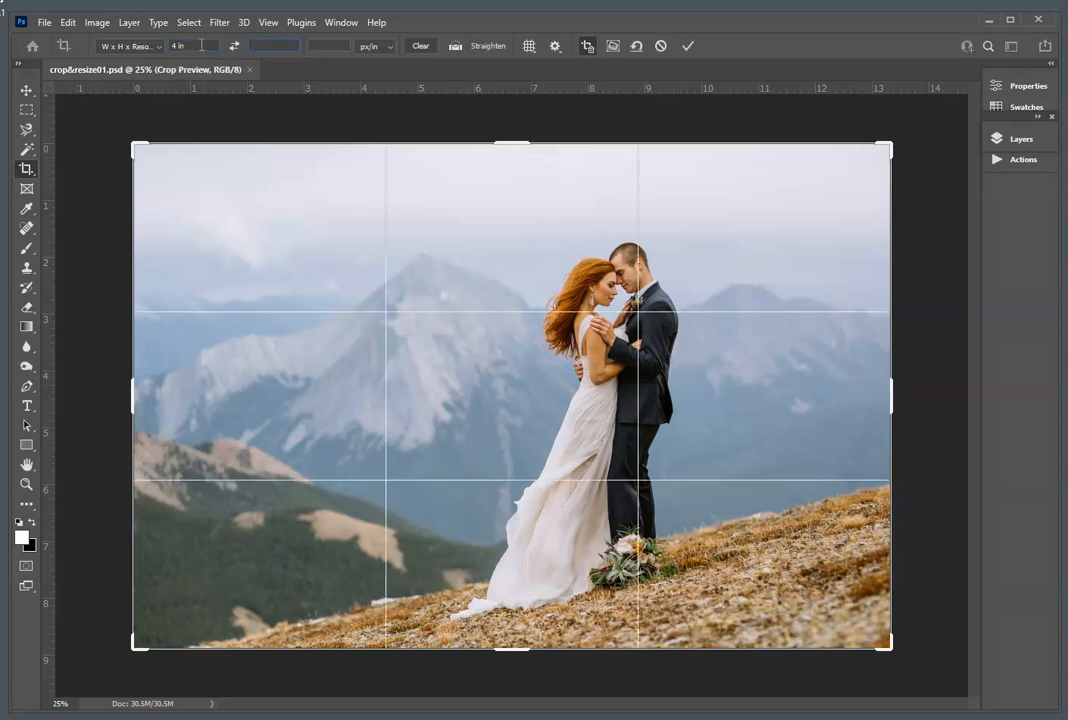
text(6 in)
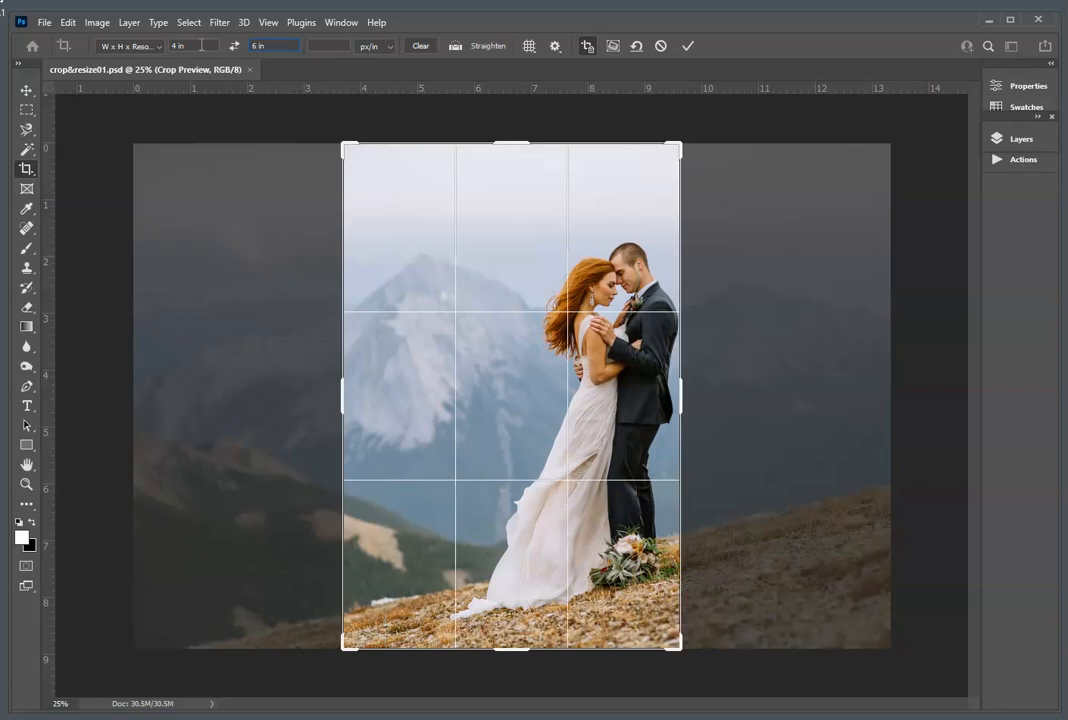
text(300)
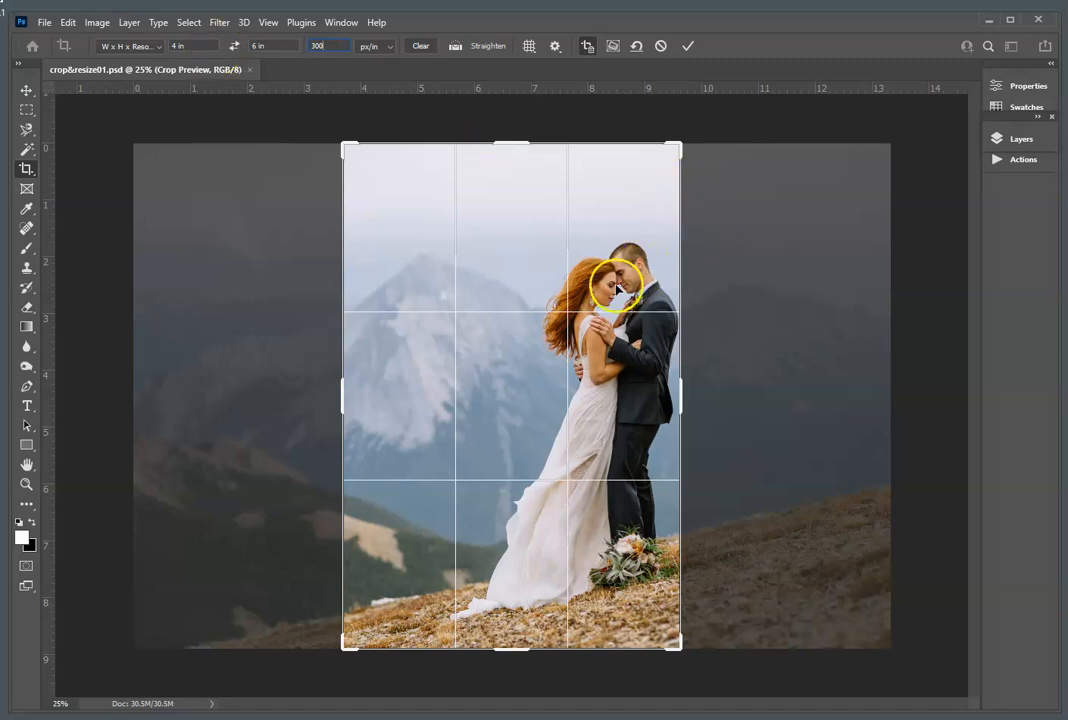
Step: Commit the crop to check which workspace is active, and undo that crop
click(346, 23)
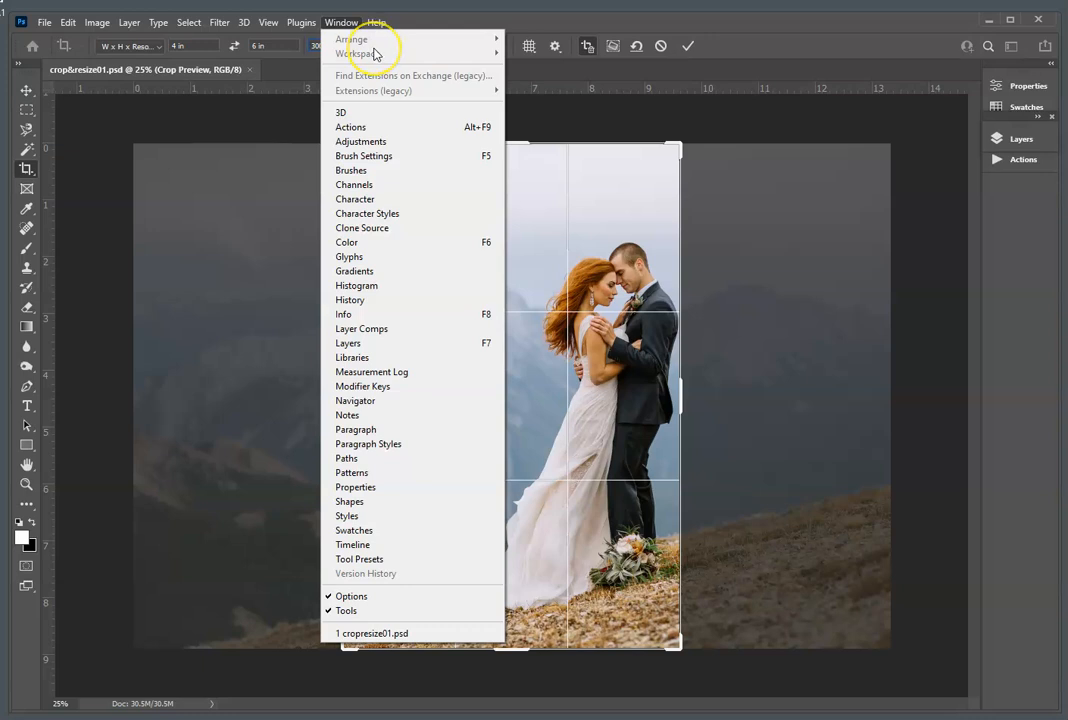
click(665, 133)
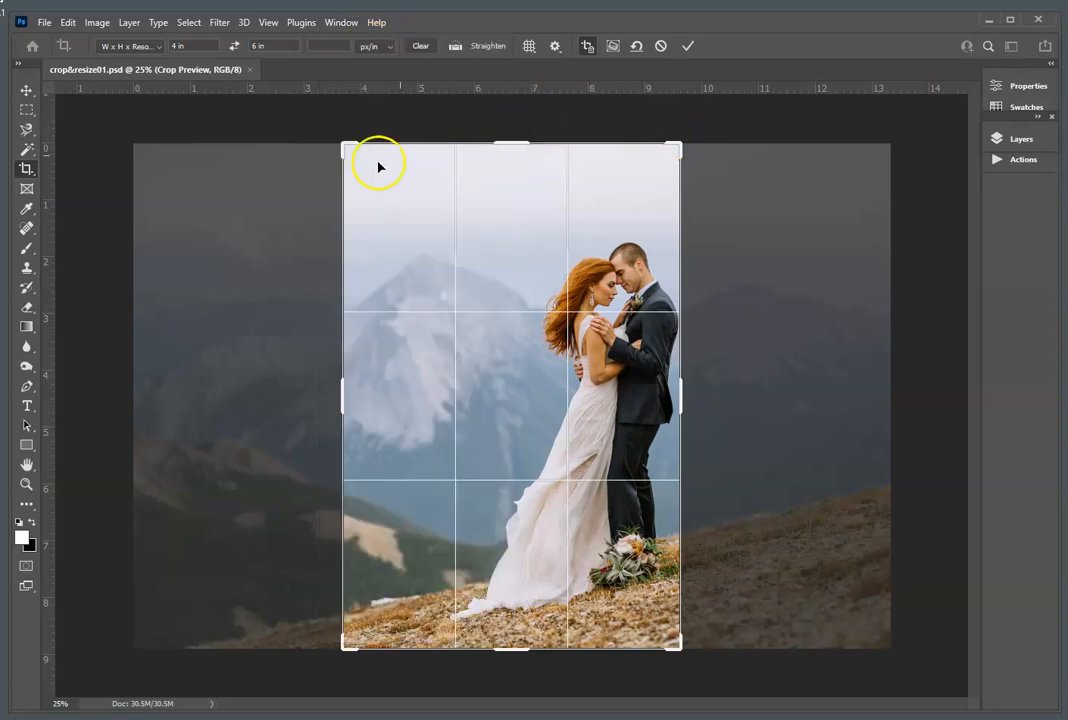
click(27, 91)
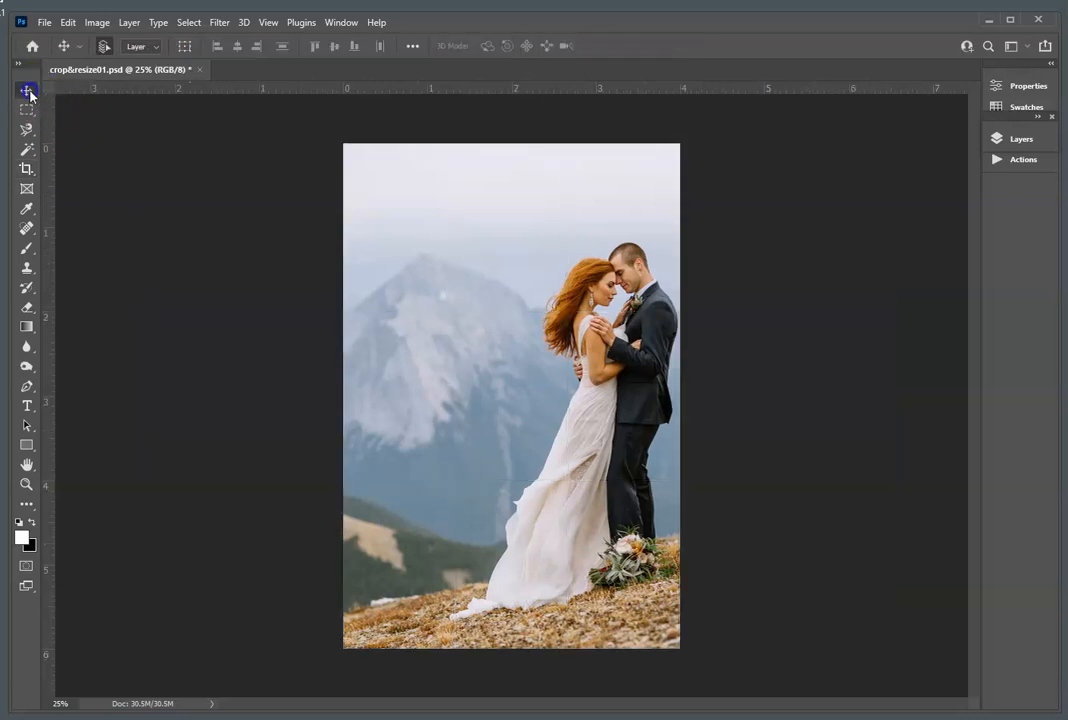
click(343, 23)
mouse_move(357, 53)
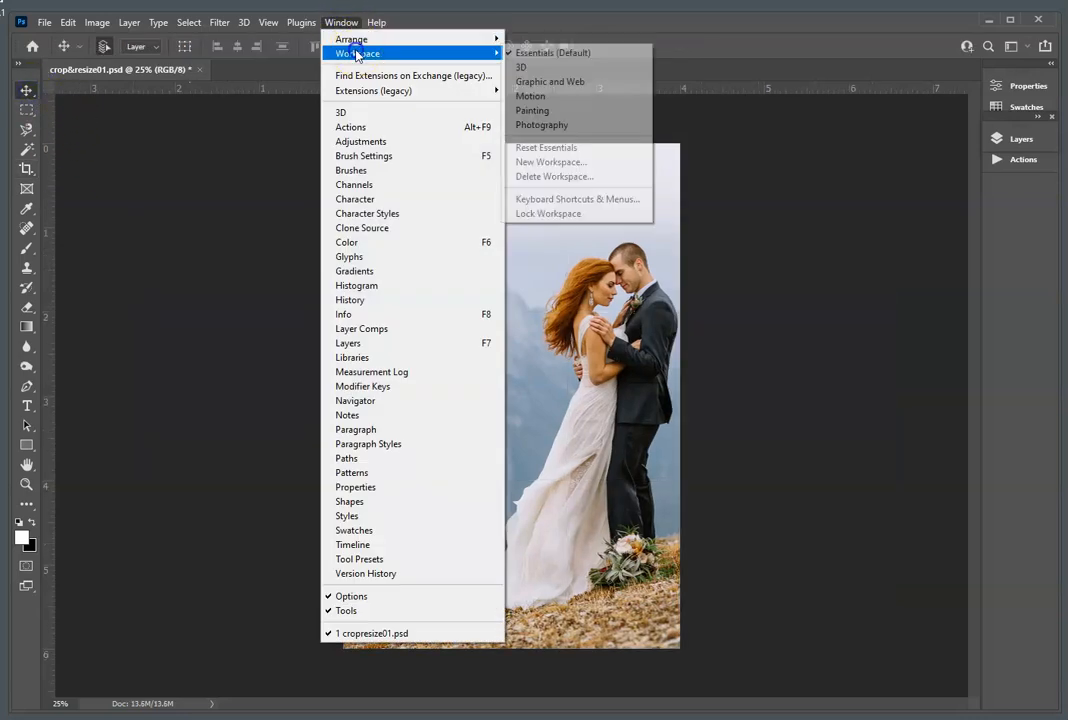
click(743, 73)
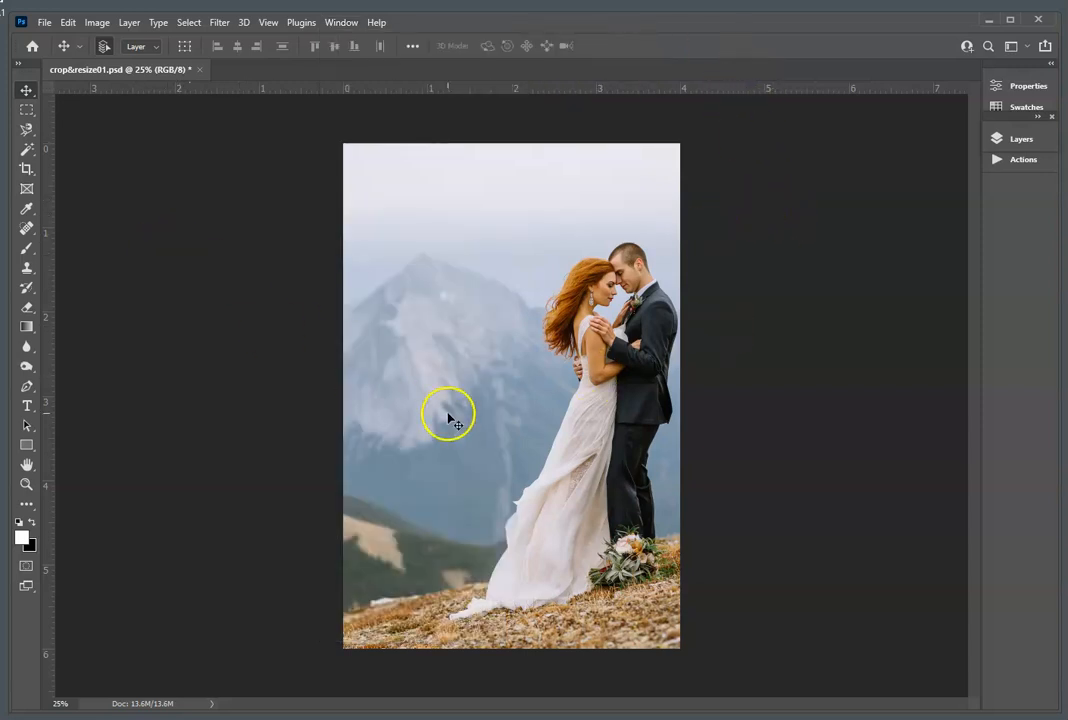
key(ctrl+z)
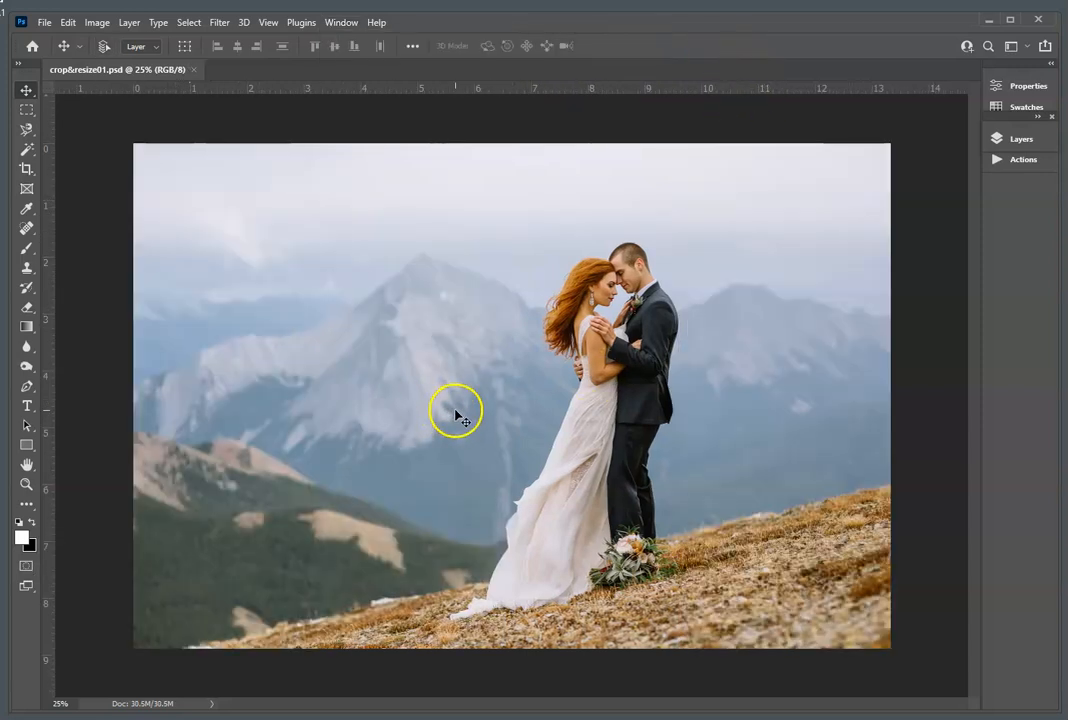
Step: Set the resolution of the 4 x 6 in crop to 300 px/in for the wedding photo
click(27, 168)
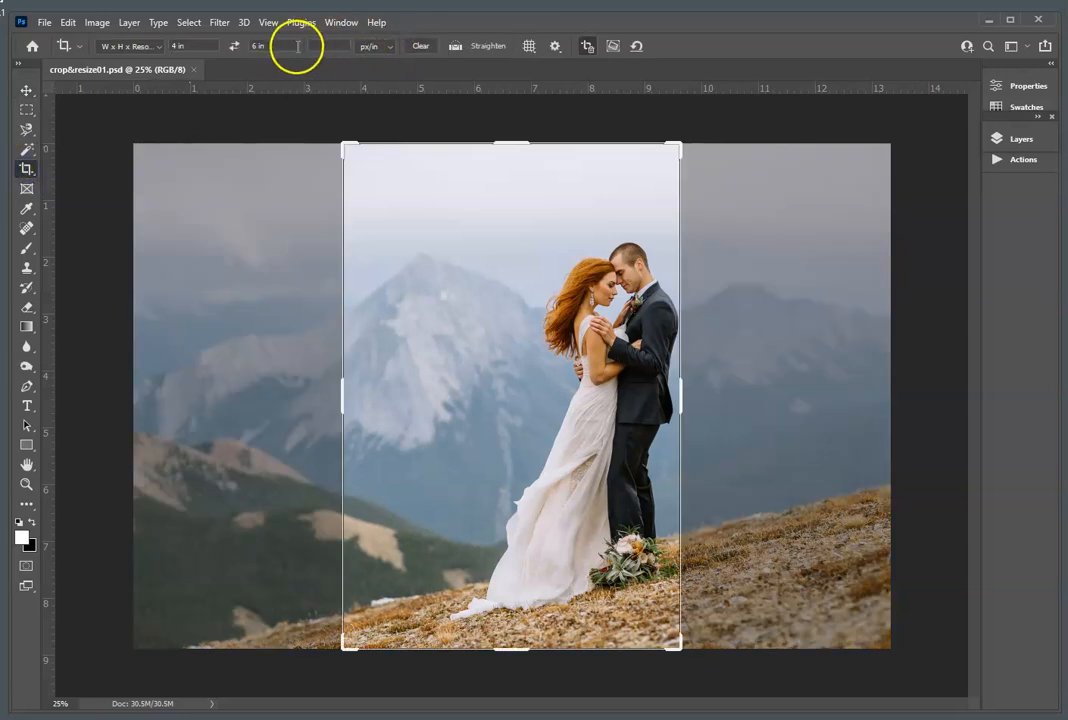
click(323, 44)
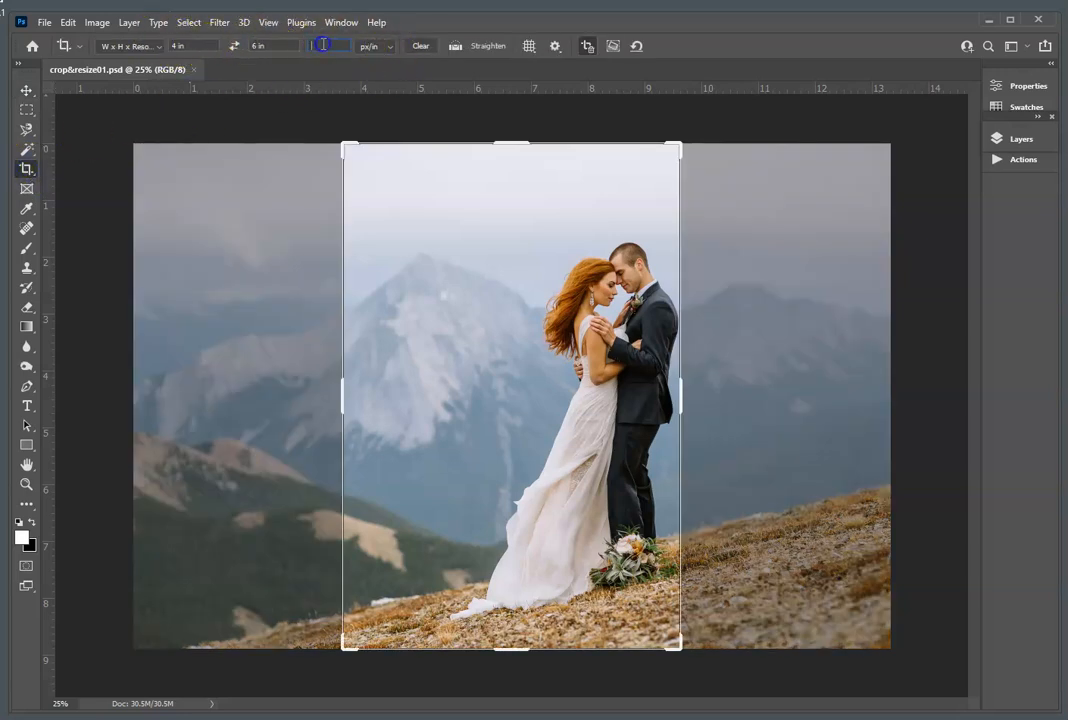
text(300)
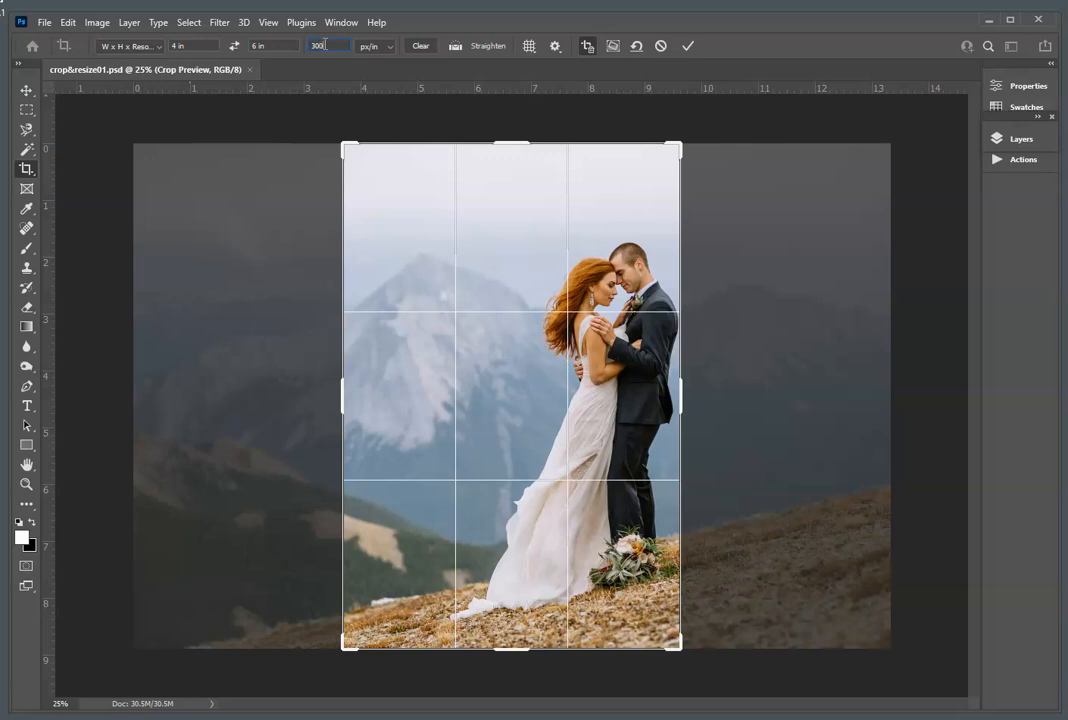
Step: Reposition and tighten the crop frame around the couple, including the full dress and the bouquet, and commit the crop
drag(539, 369, 459, 366)
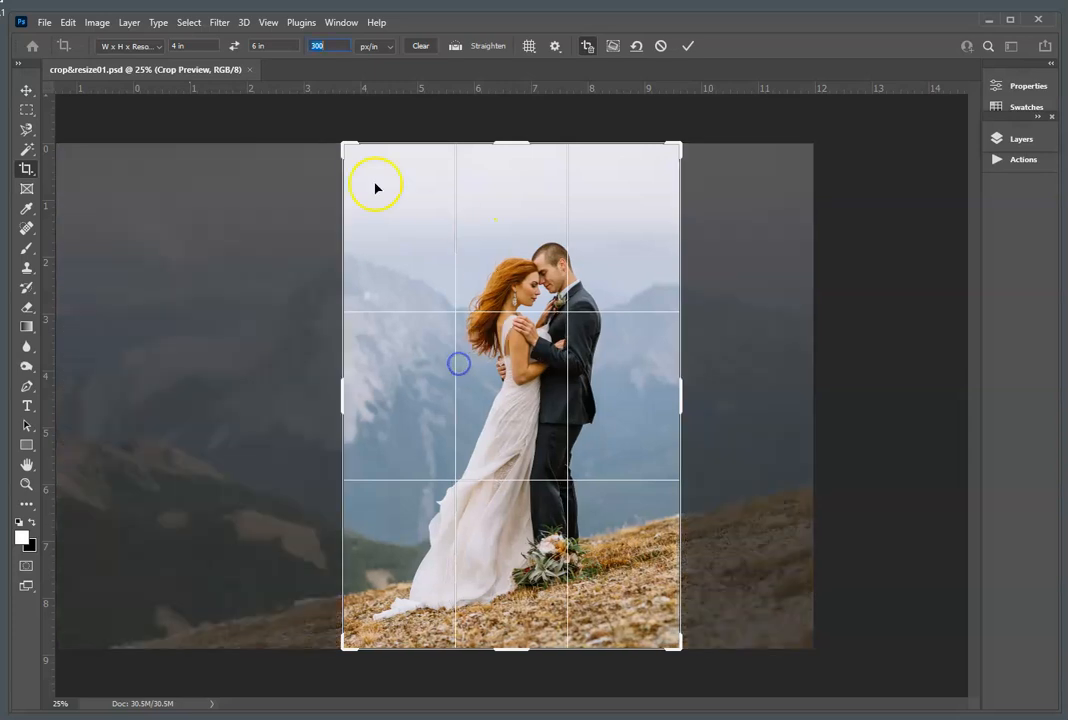
drag(342, 145, 348, 160)
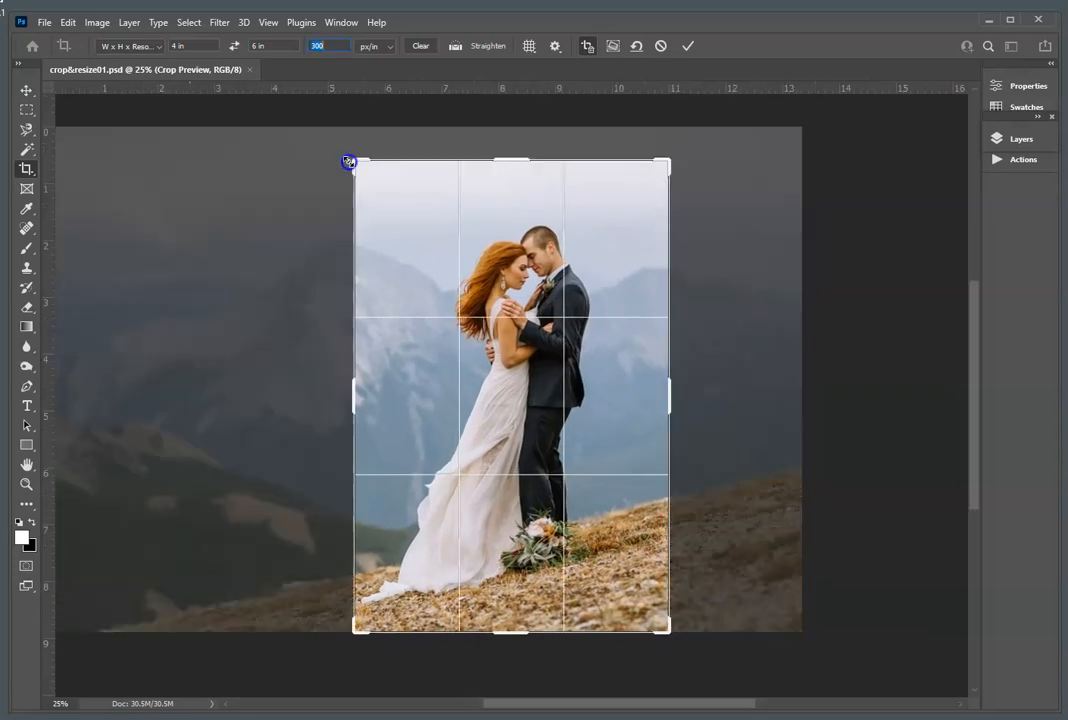
mouse_move(543, 405)
mouse_down()
mouse_move(567, 383)
mouse_move(547, 409)
mouse_move(555, 412)
mouse_up()
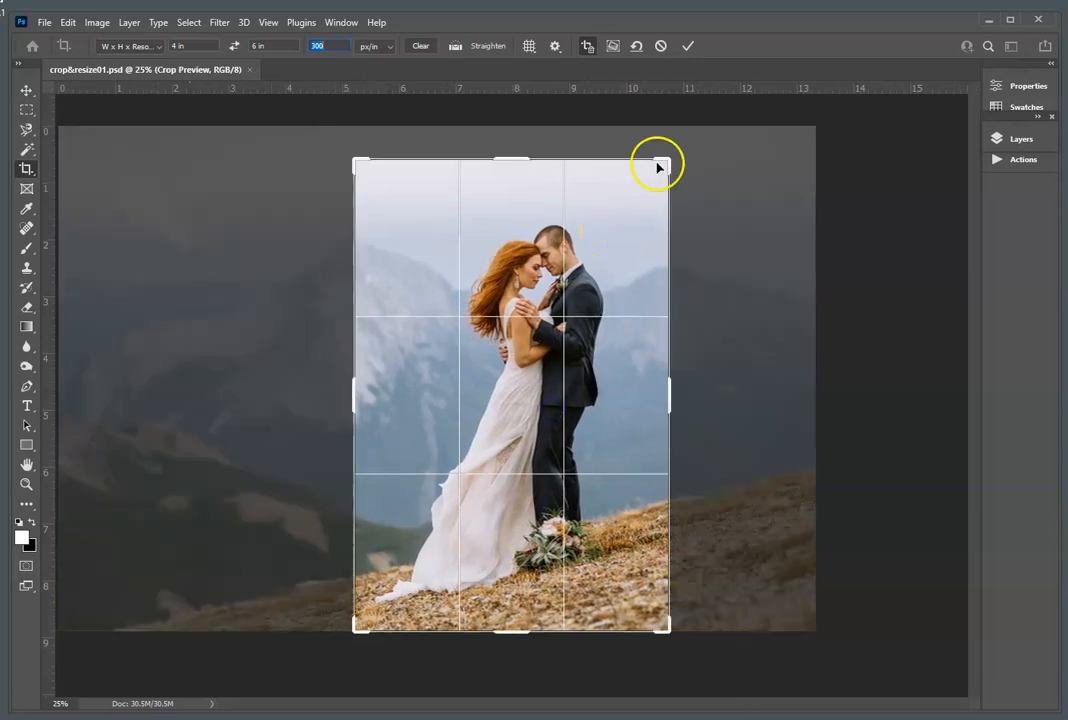
drag(669, 160, 664, 172)
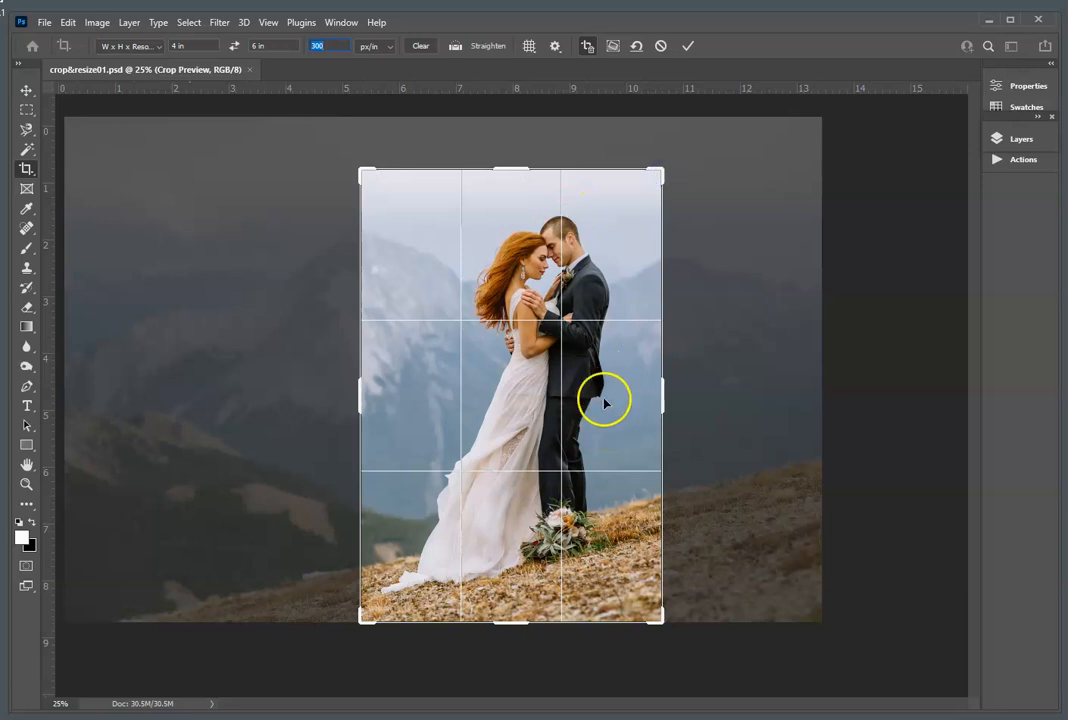
click(688, 48)
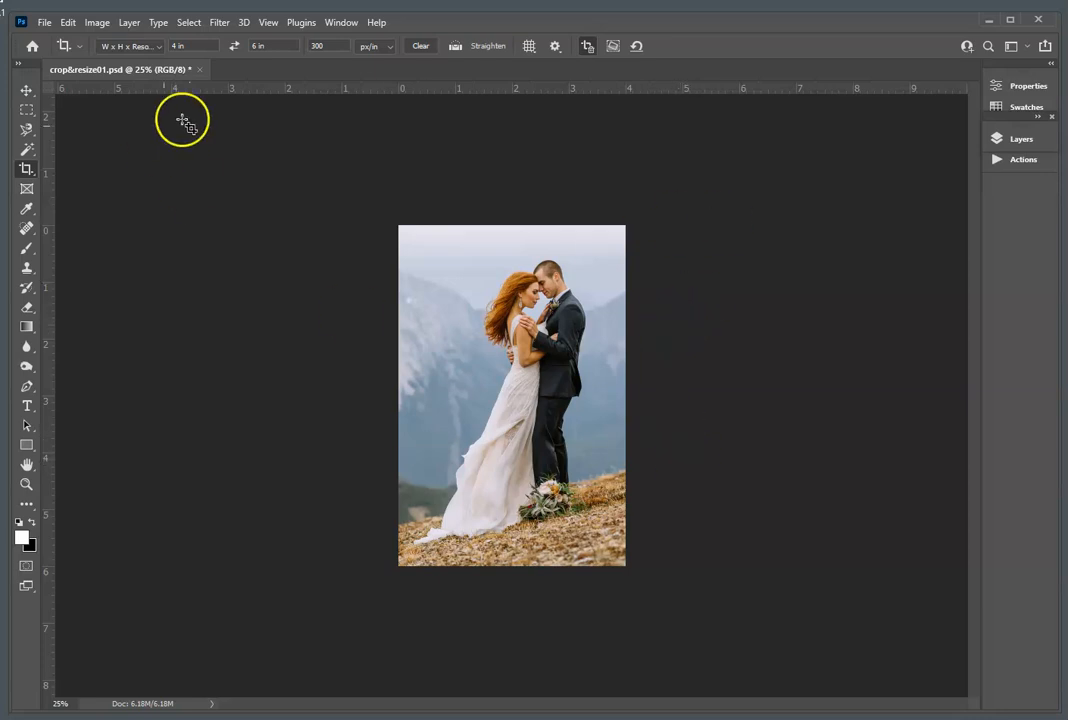
Step: Prepare to save the cropped photo as a JPEG in the L2A1 folder, adding the student's name before crop&resize01
click(45, 23)
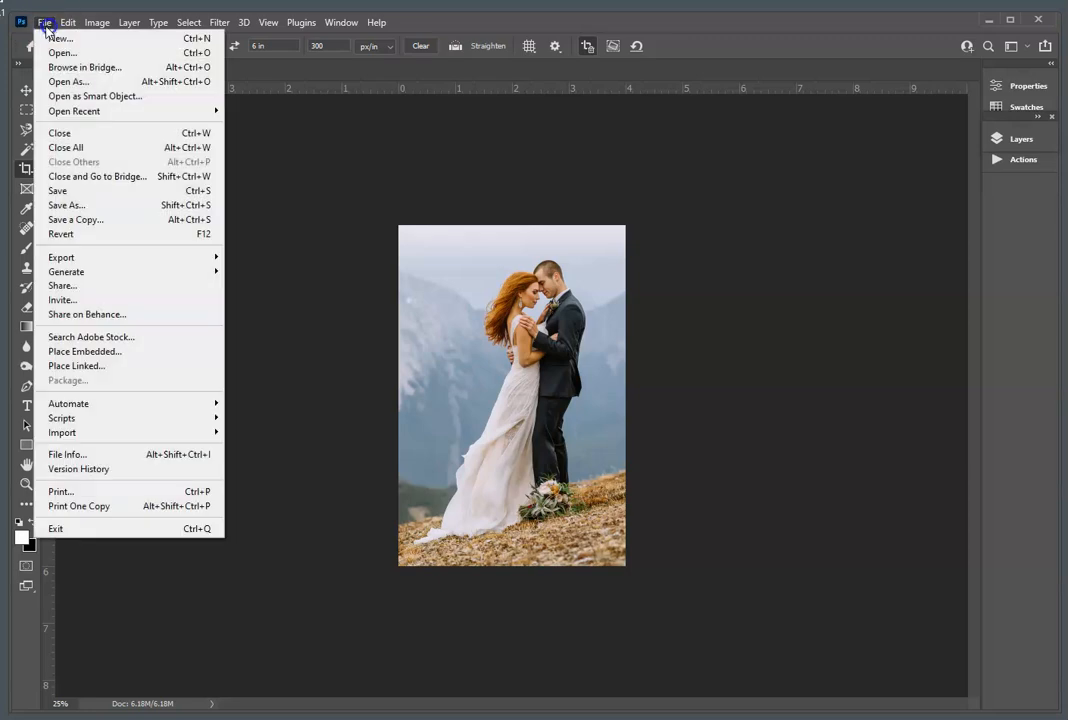
click(107, 206)
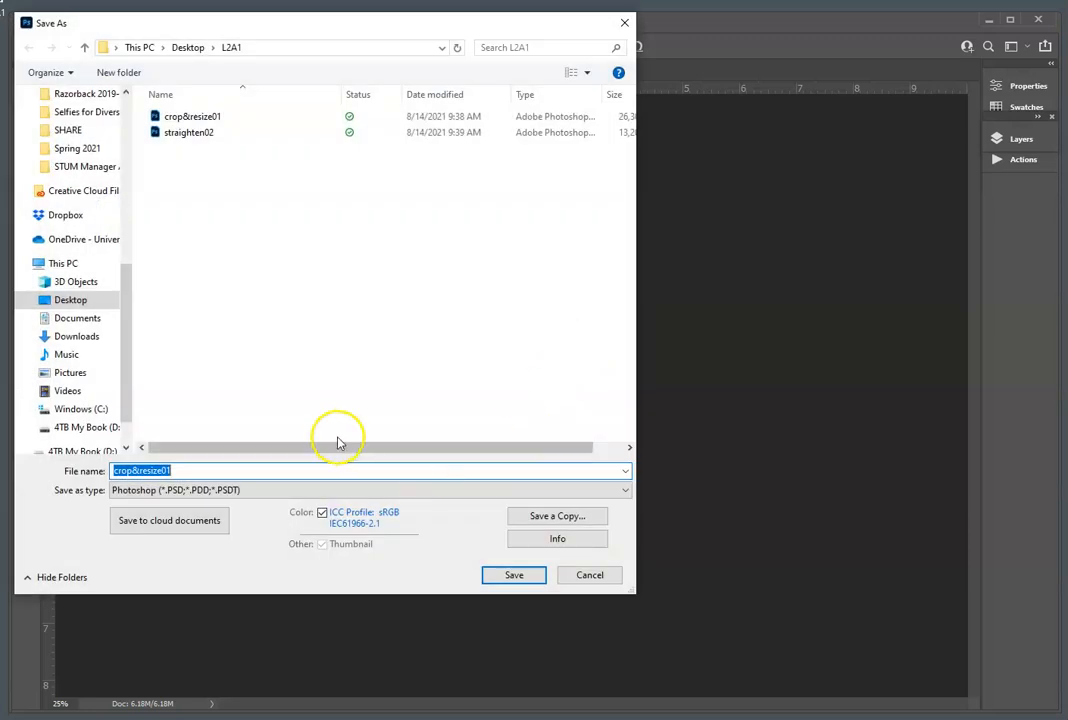
click(266, 496)
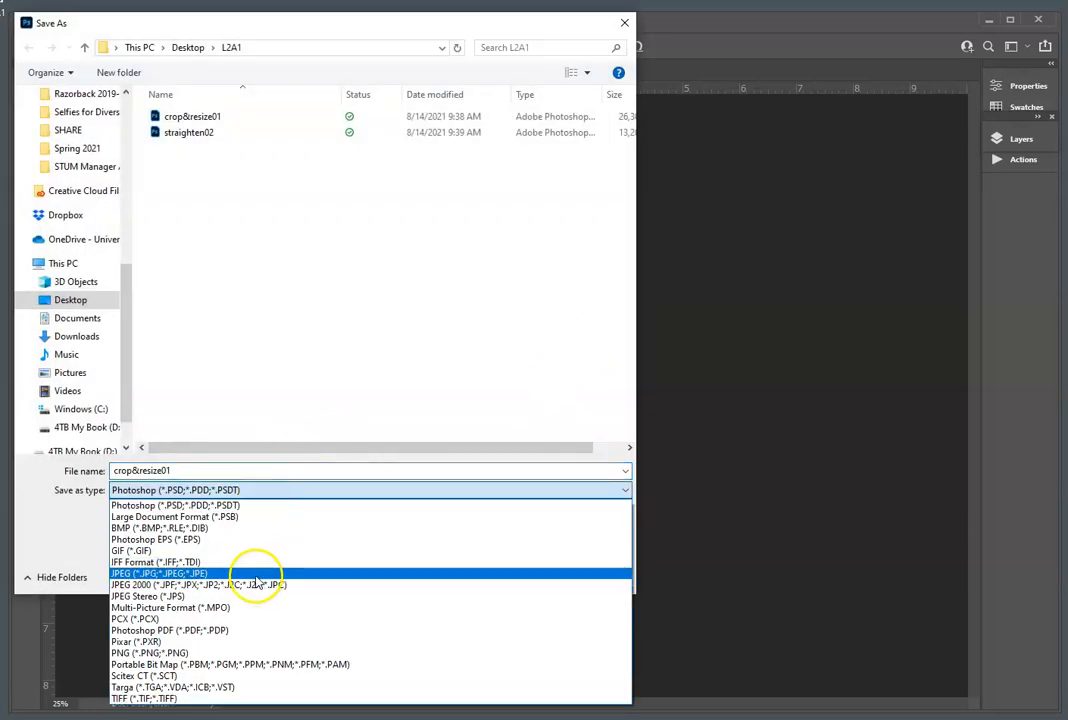
click(255, 572)
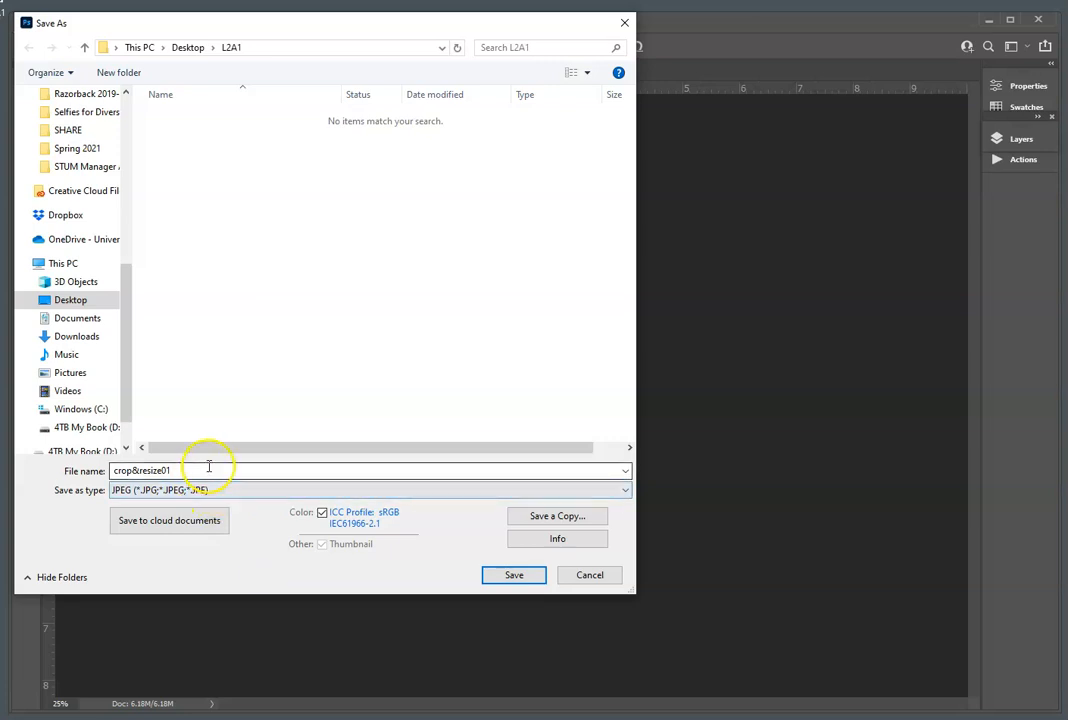
double_click(136, 470)
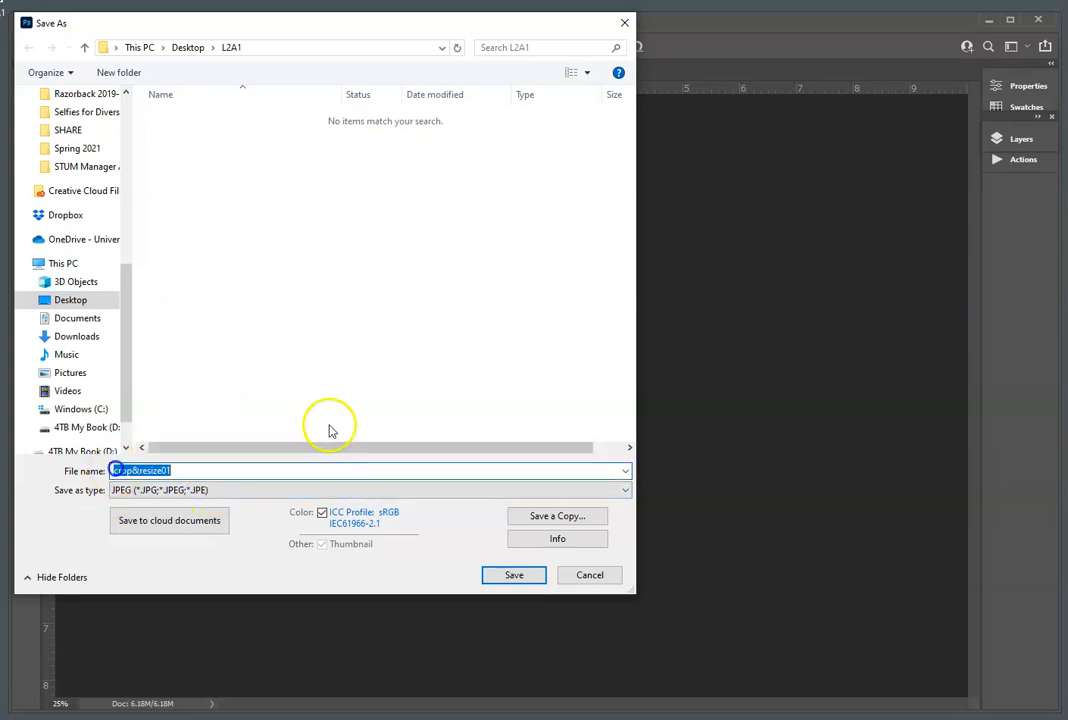
click(370, 428)
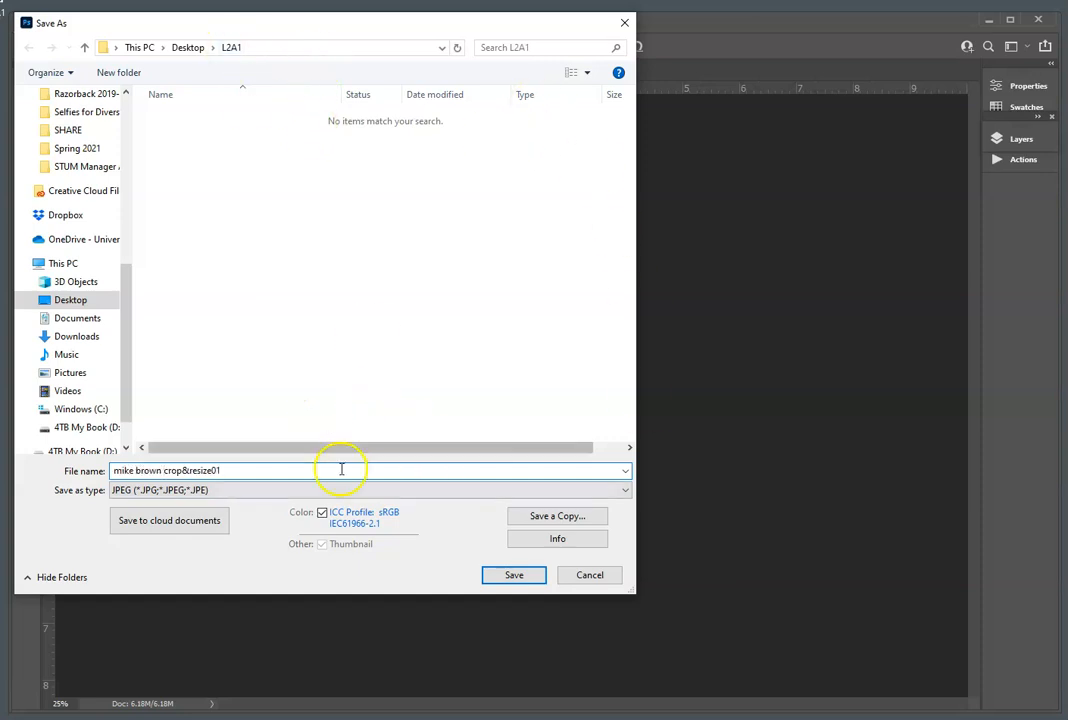
Step: Save the JPEG at quality 10 (Maximum) with the Baseline ("Standard") format option
click(514, 575)
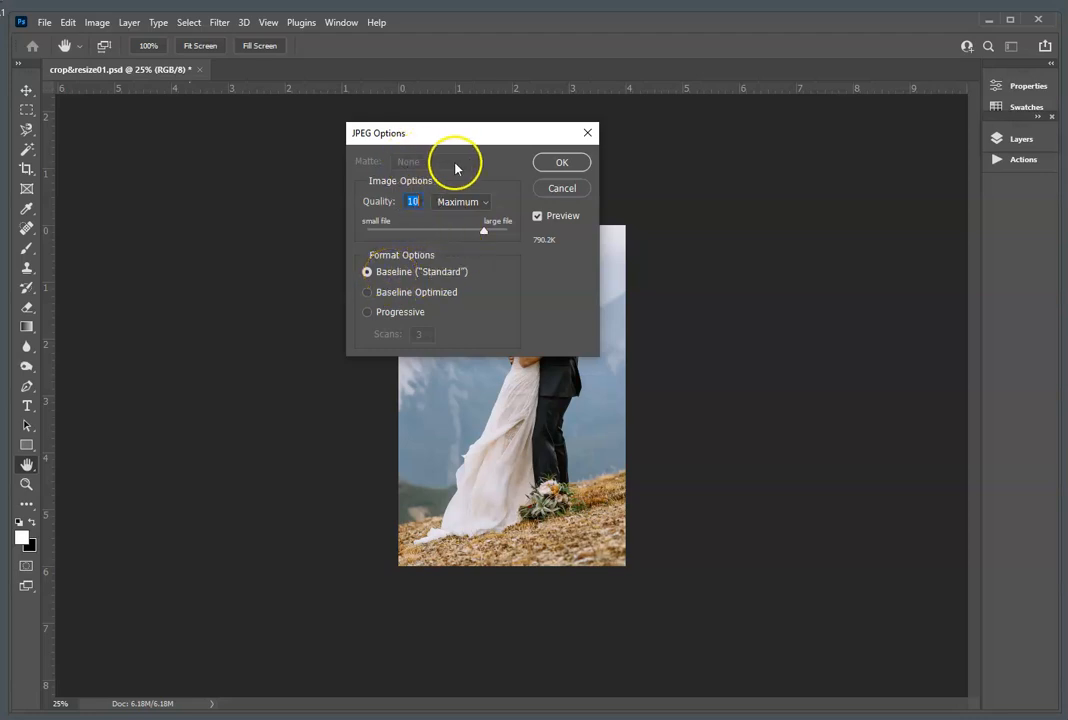
drag(488, 233, 487, 236)
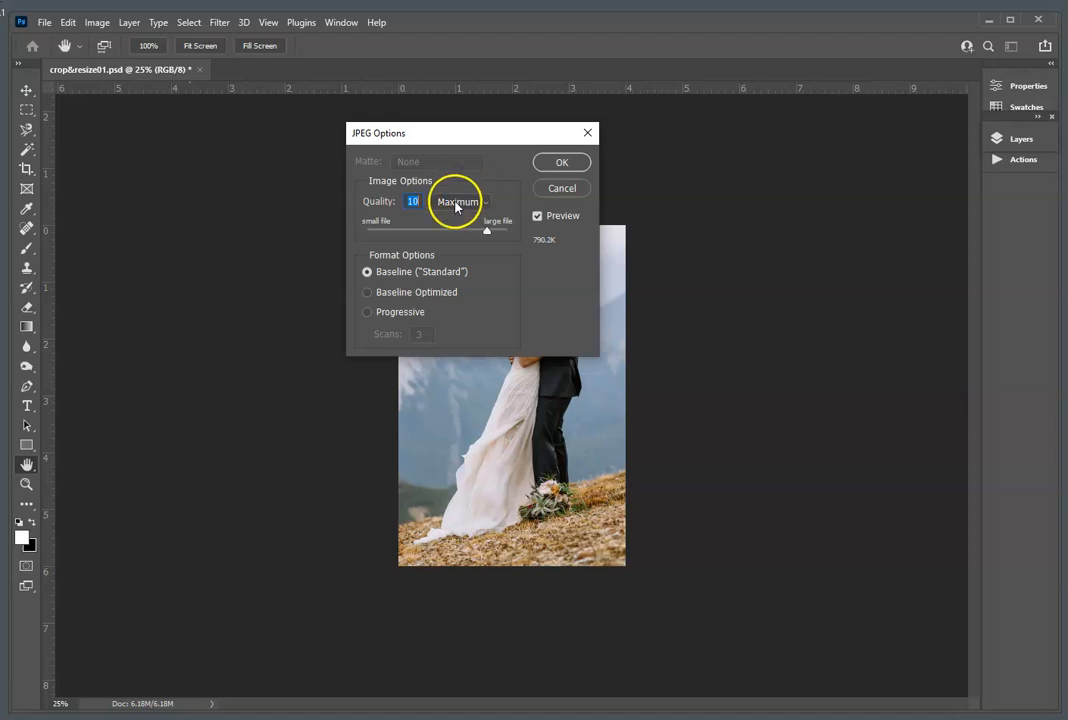
click(562, 163)
key(c)
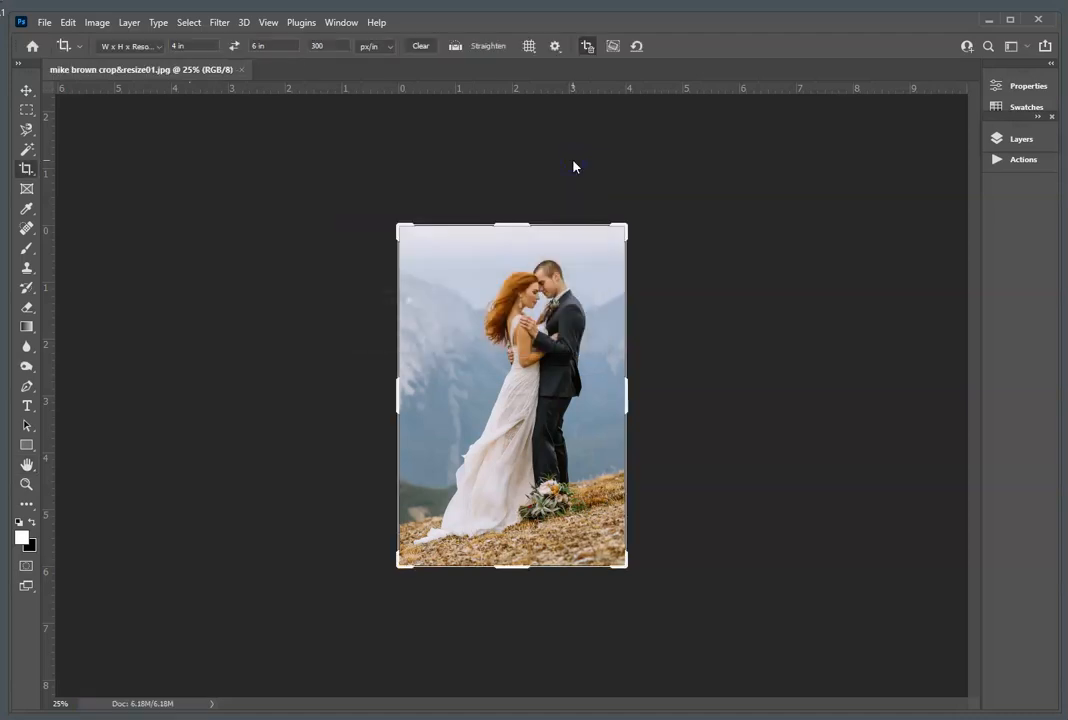
Step: Close the saved wedding JPEG and open straighten02.psd from the L2A1 folder
click(241, 70)
click(68, 389)
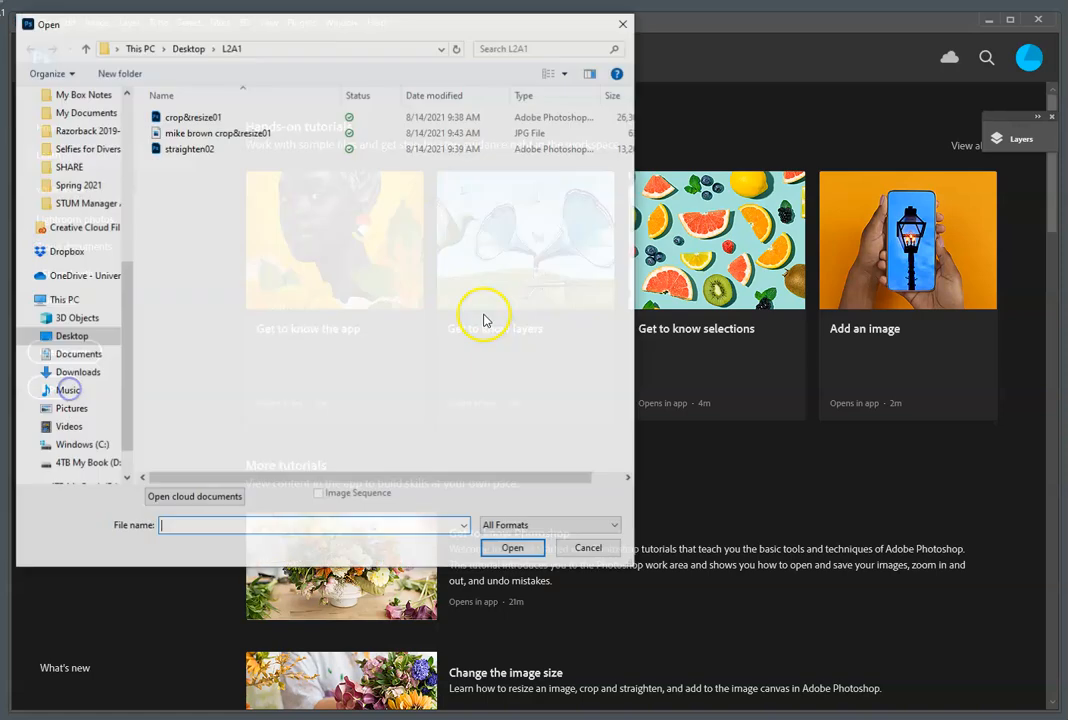
click(193, 150)
click(530, 552)
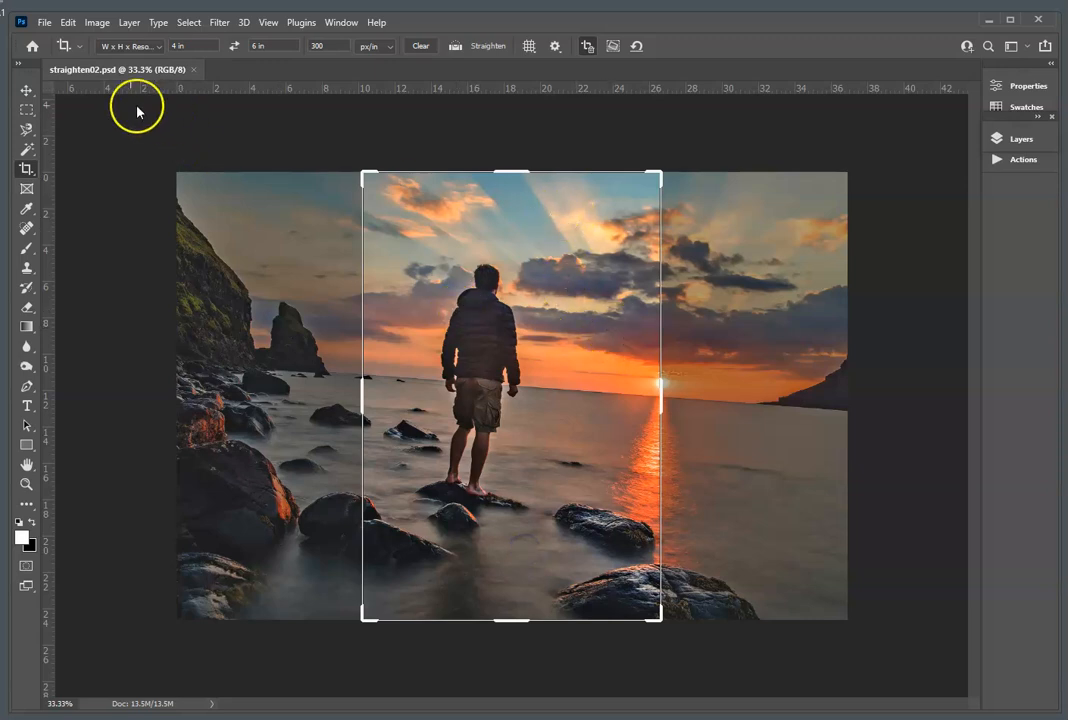
Step: Switch to the Move tool, undo an accidental image shift, and place a horizontal guide just below the tilted horizon, about 13 in down
click(24, 90)
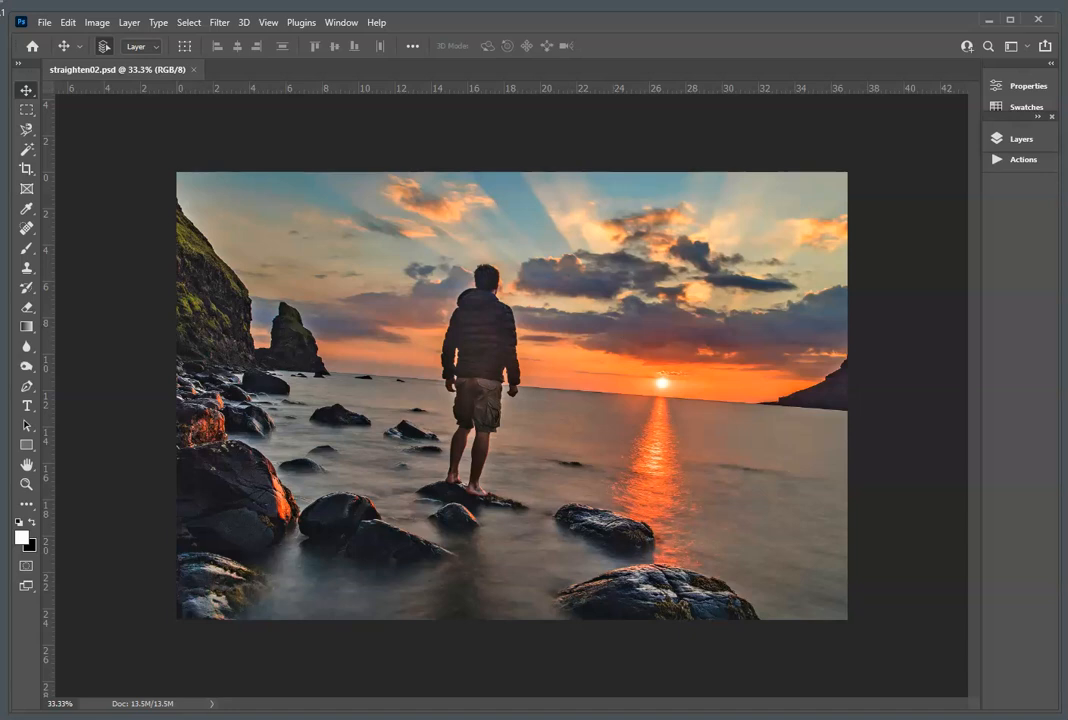
click(170, 704)
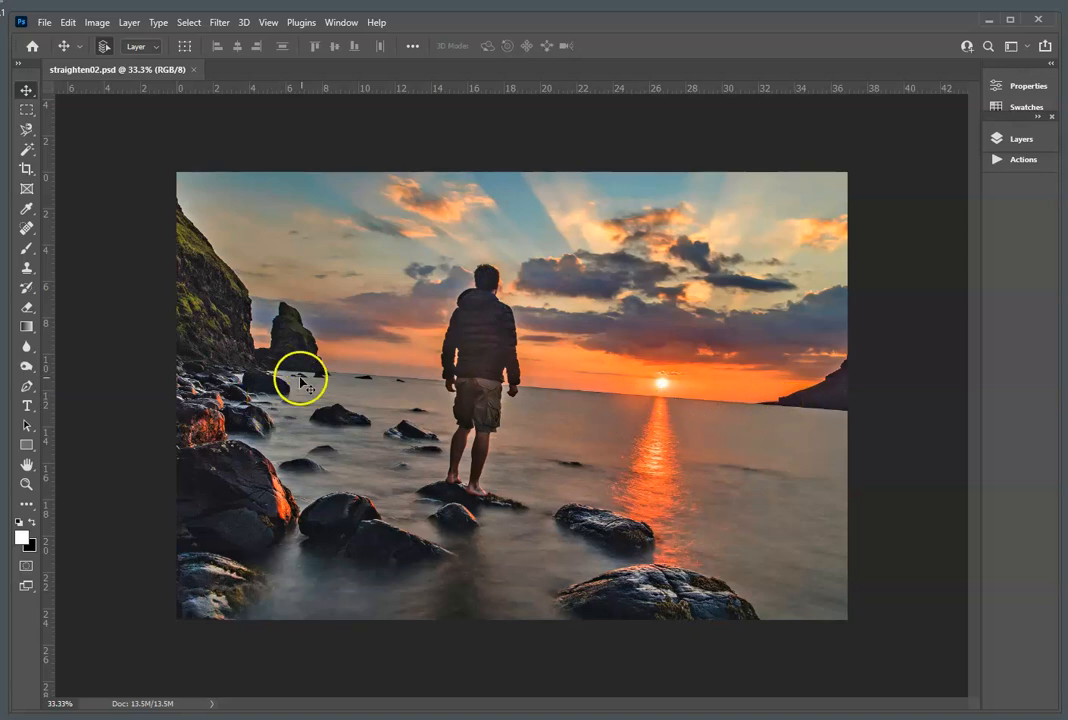
drag(313, 375, 652, 386)
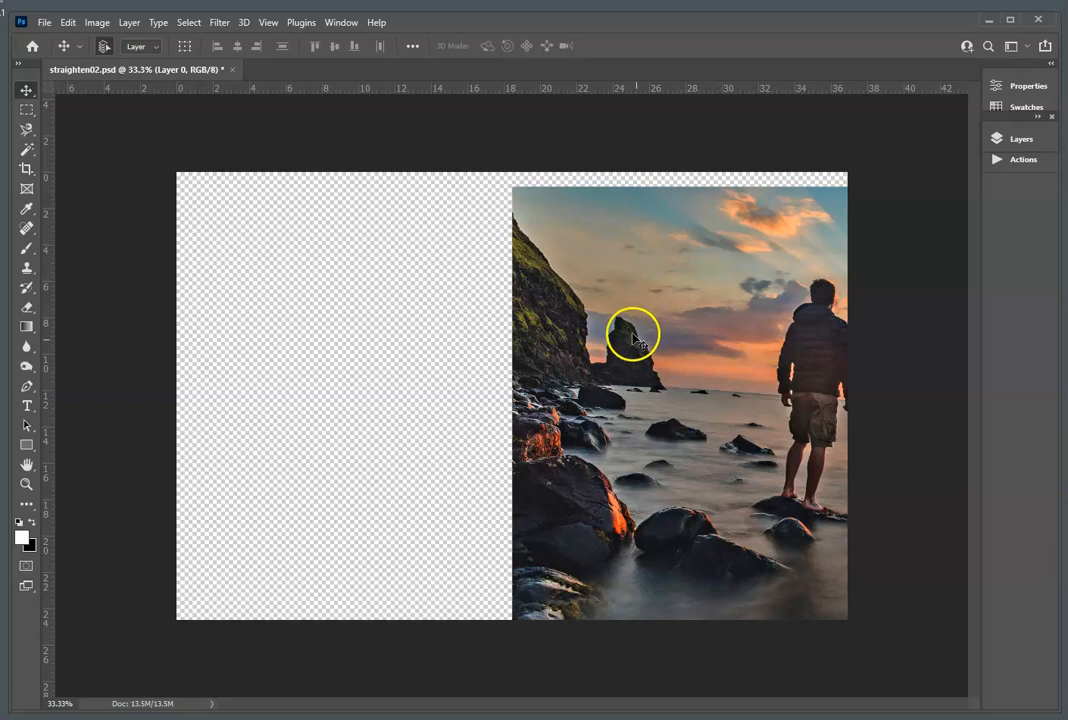
key(ctrl+z)
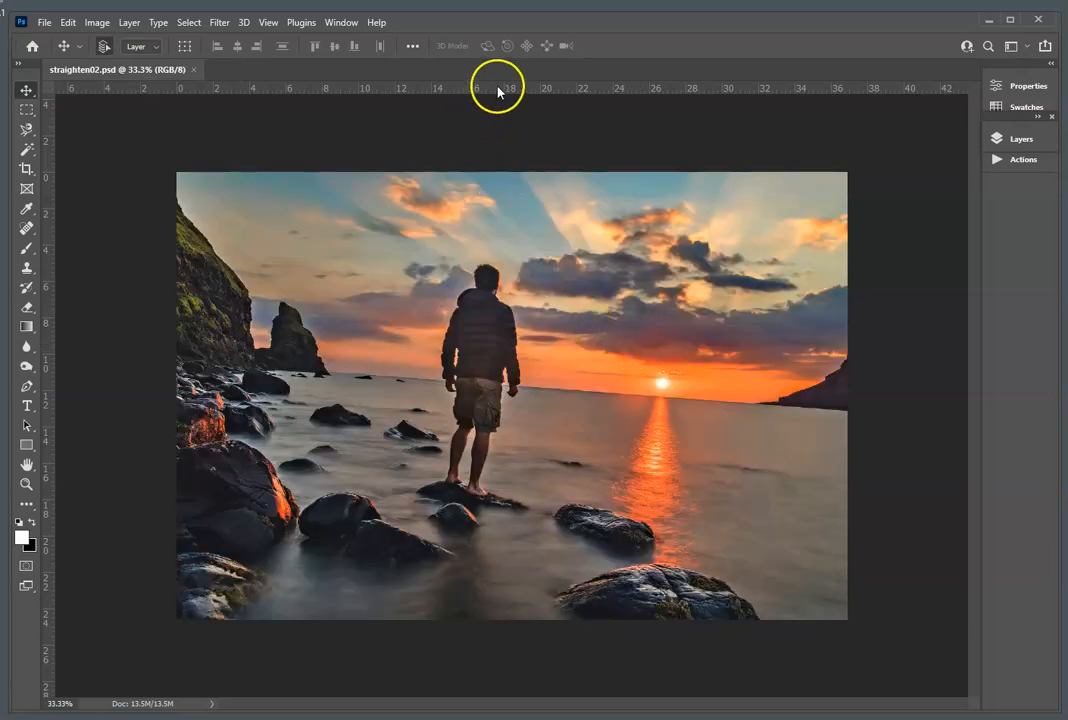
drag(499, 92, 511, 411)
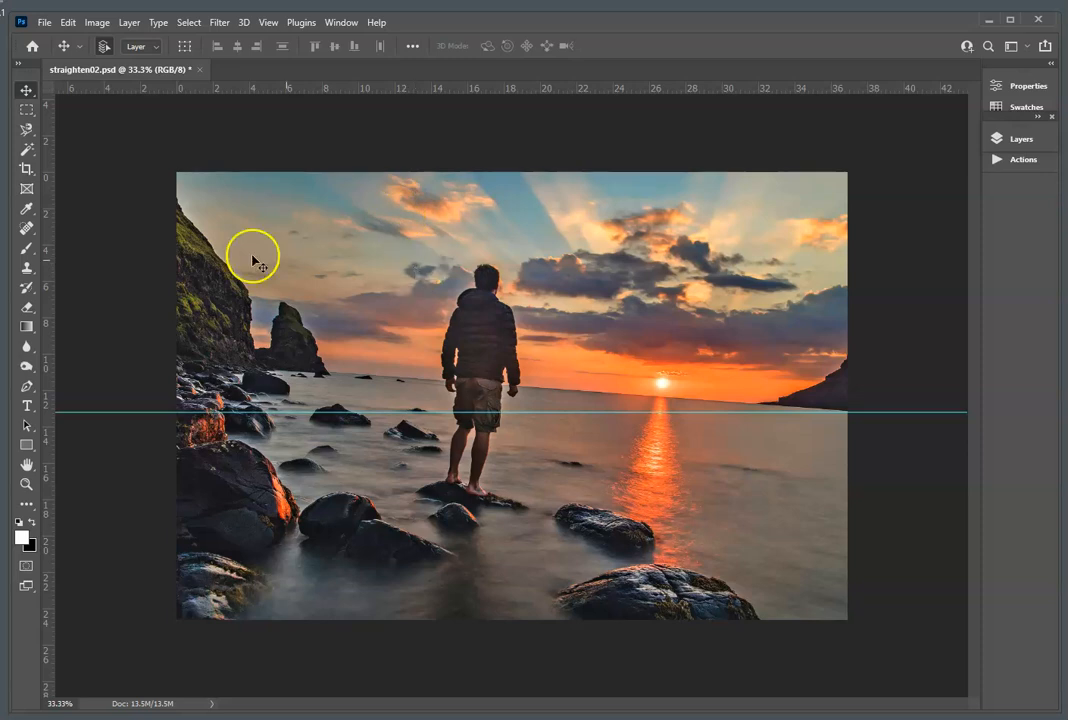
Step: Set the Crop tool to 600 px wide by 400 px high at a resolution of 72 px/in
click(28, 168)
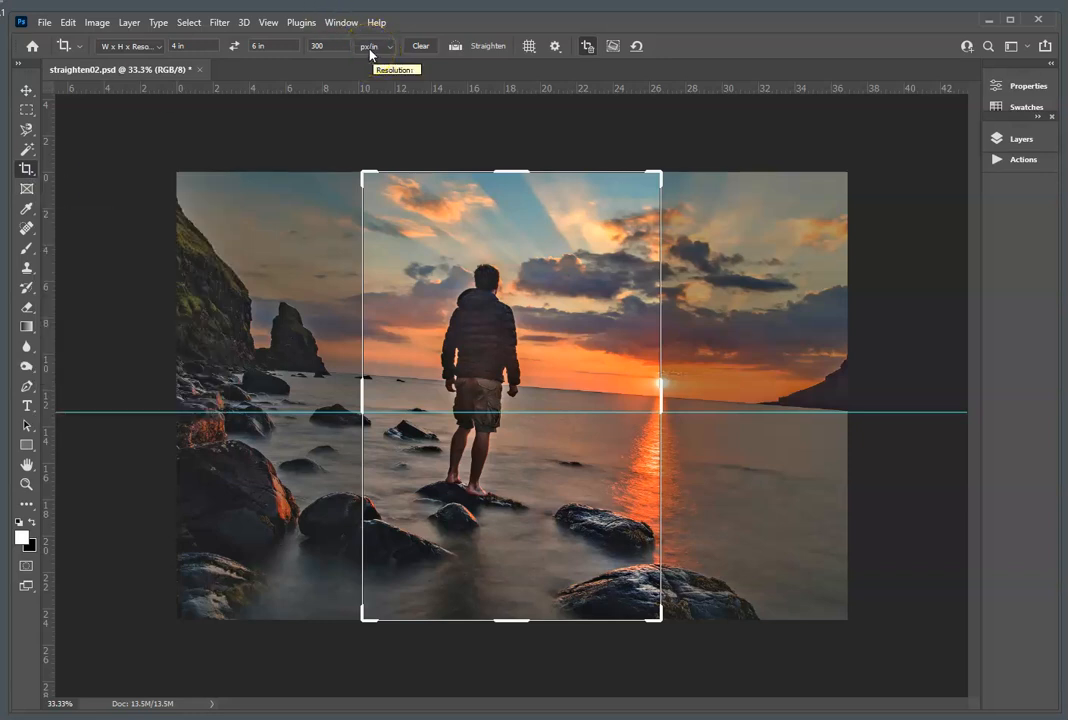
click(171, 42)
text(600)
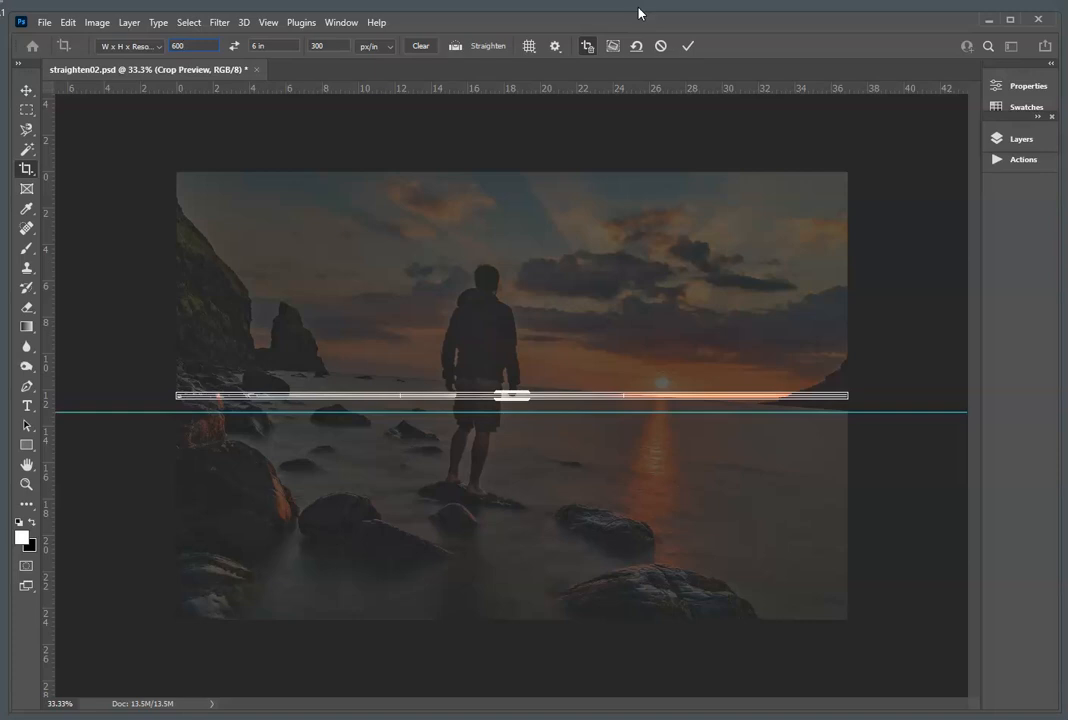
text( px)
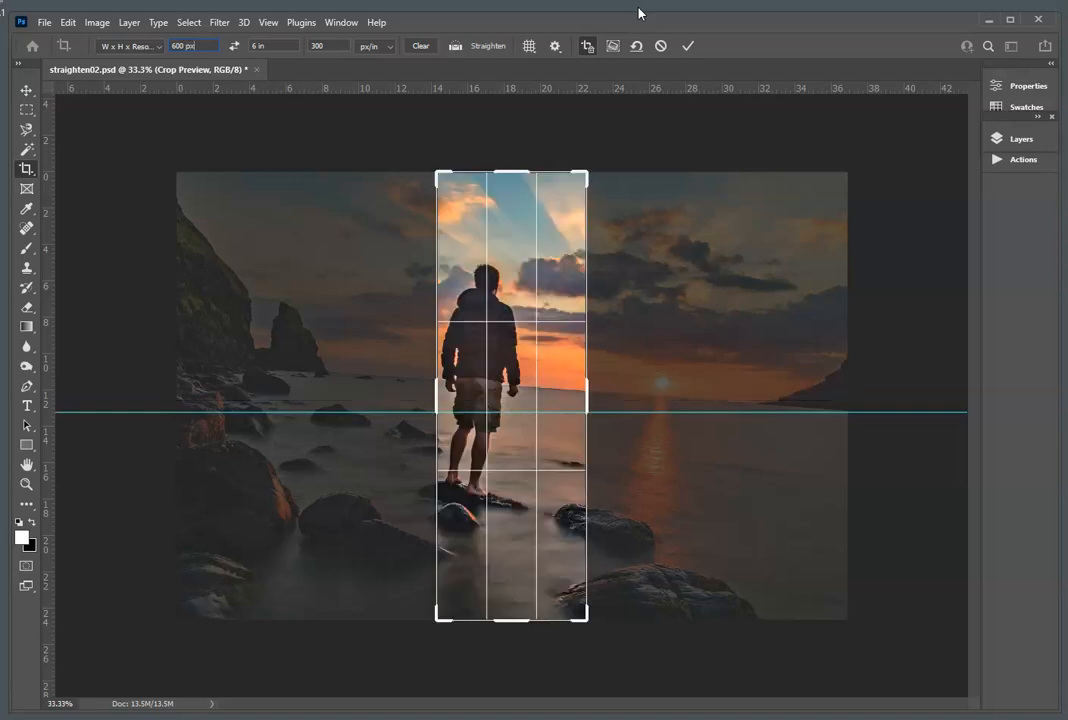
click(274, 46)
text(400)
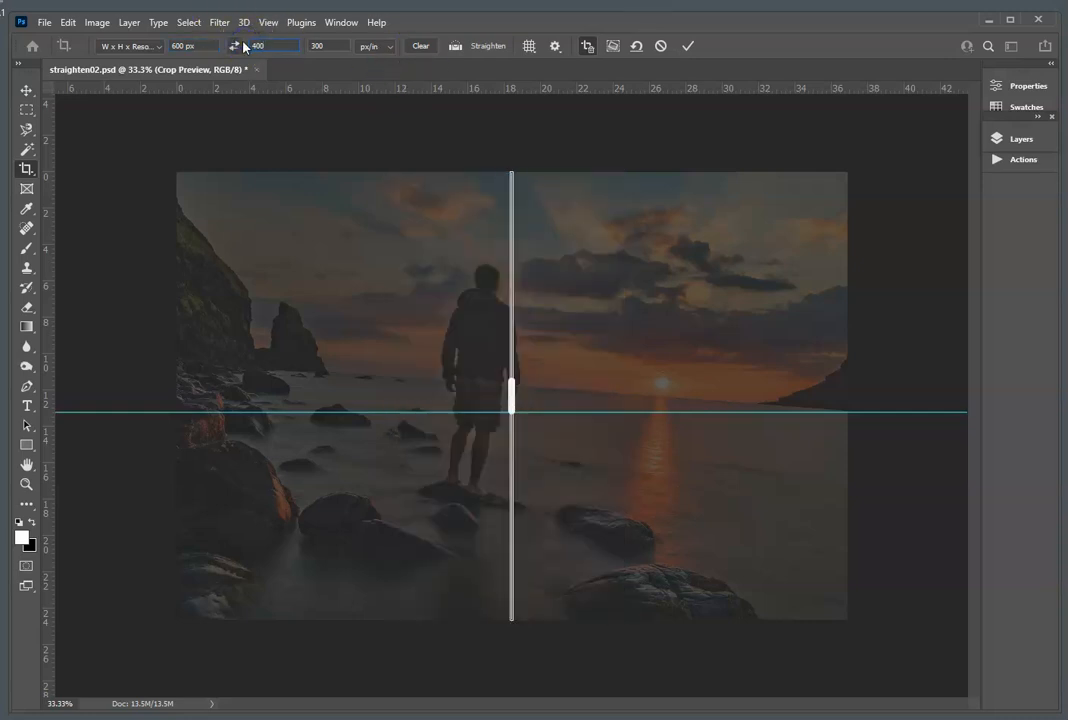
text( px)
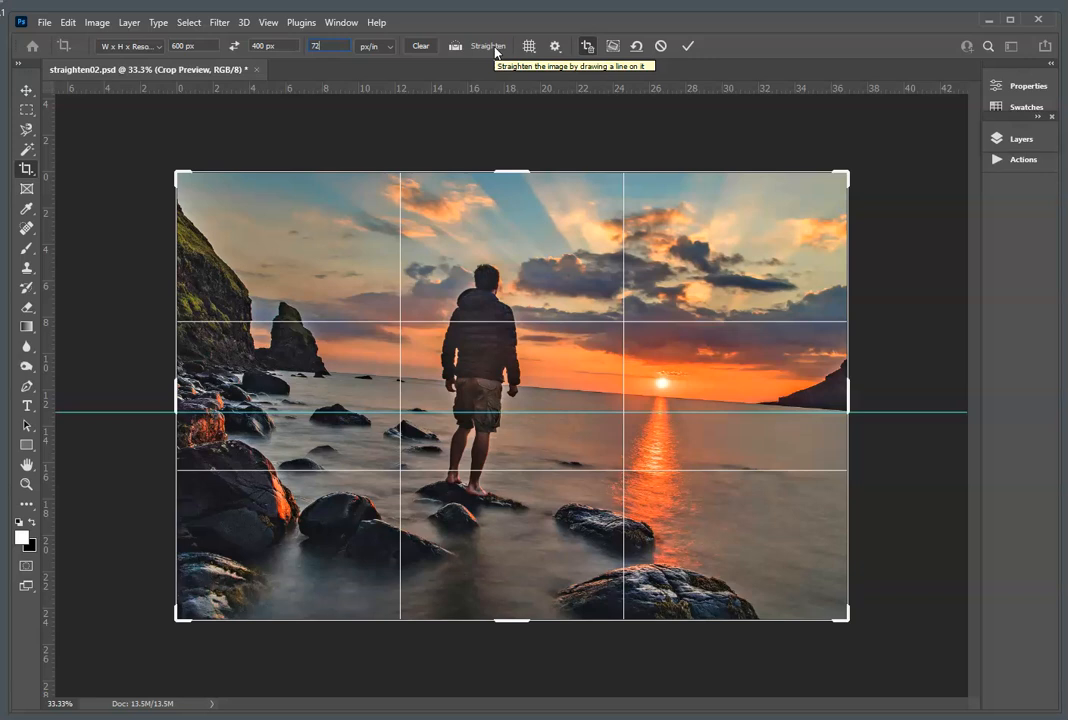
Step: Straighten the sunset photo along its horizon, from the rocks behind the man to the far headland, and commit the crop
click(495, 50)
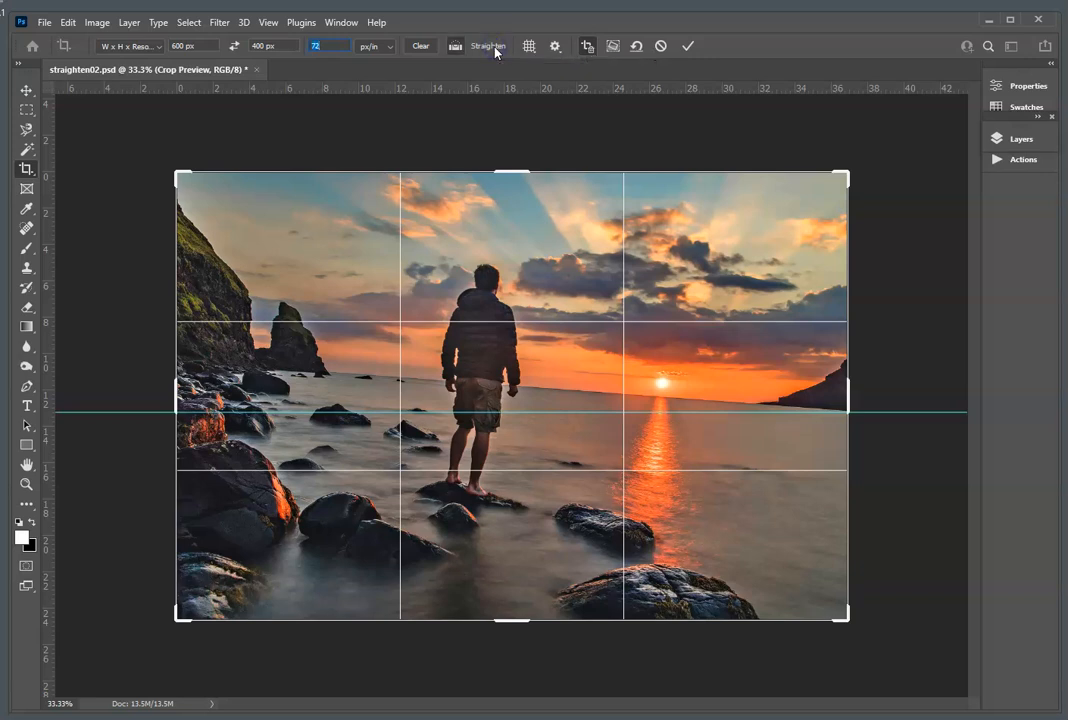
click(336, 374)
drag(338, 374, 779, 406)
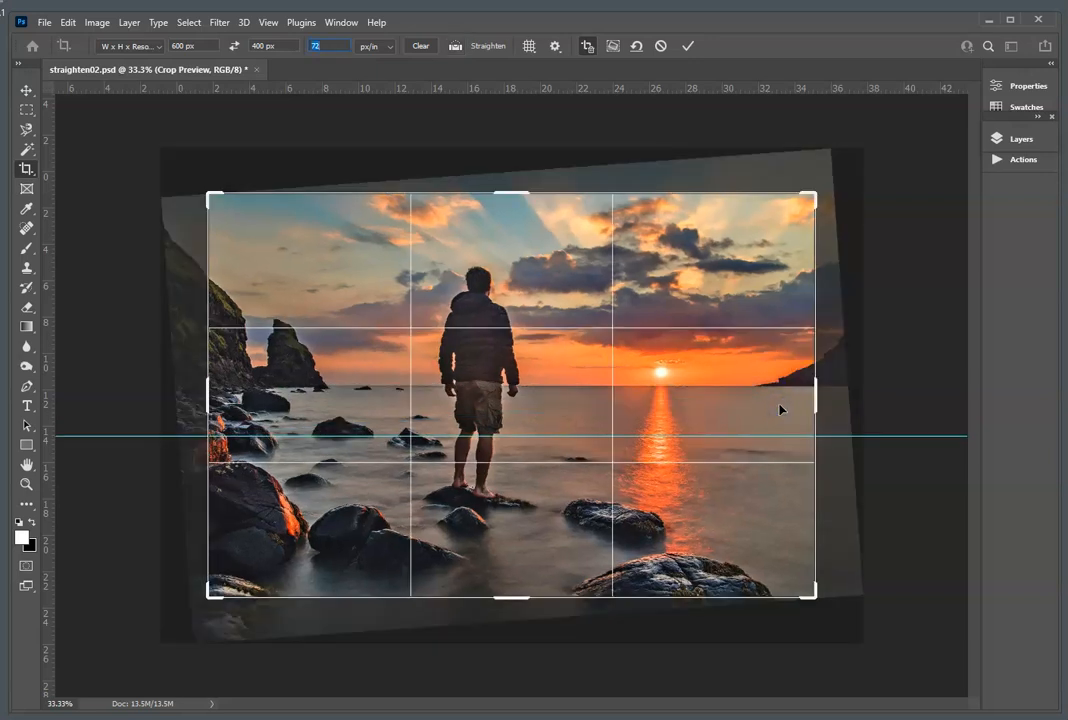
click(688, 46)
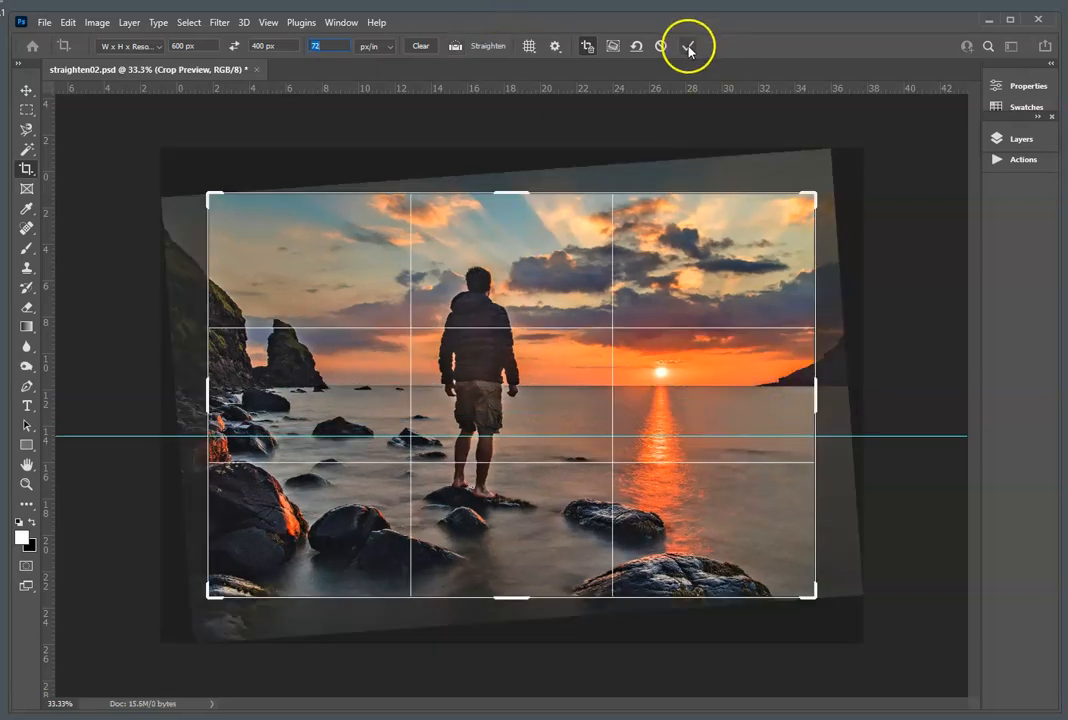
Step: Place a second horizontal guide along the straightened horizon, about 2.6 in down, to check that it is level
ctrl+click(546, 410)
ctrl+click(543, 401)
ctrl+click(543, 402)
ctrl+click(543, 402)
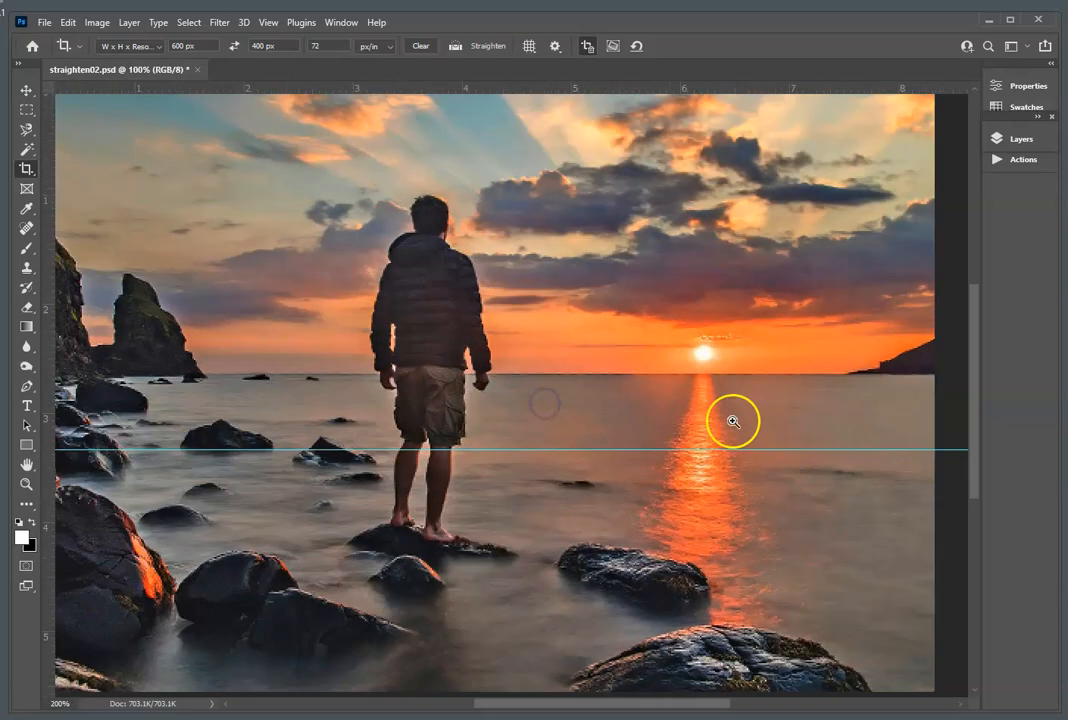
drag(518, 96, 585, 376)
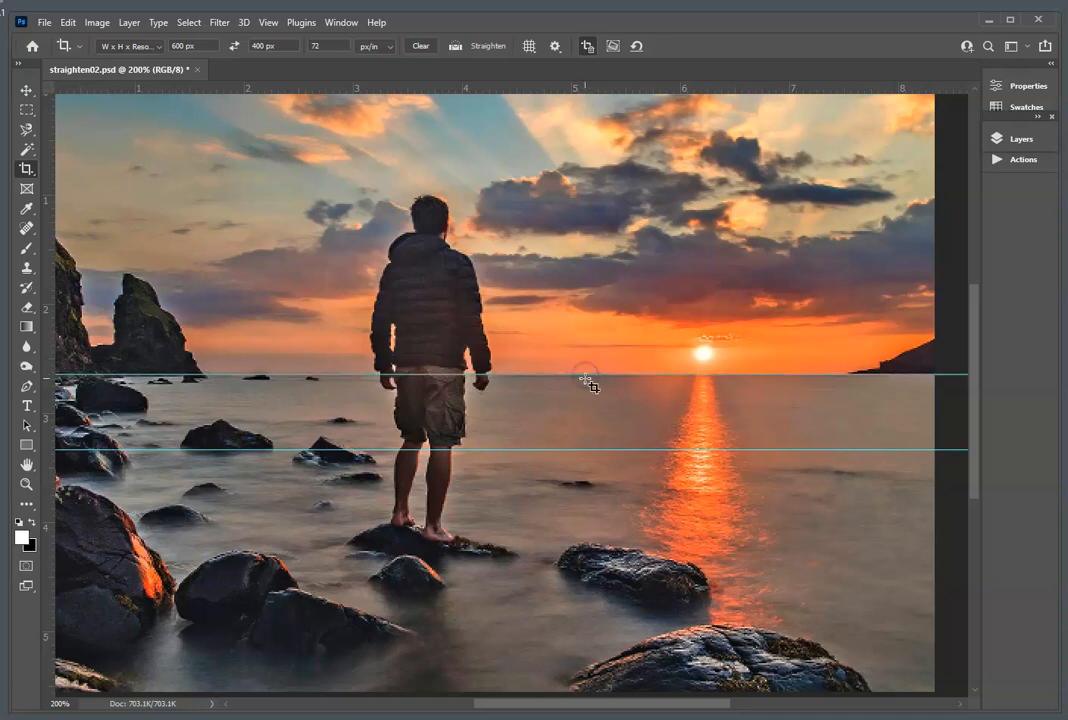
Step: Clear all guides from the straightened sunset photo
click(272, 24)
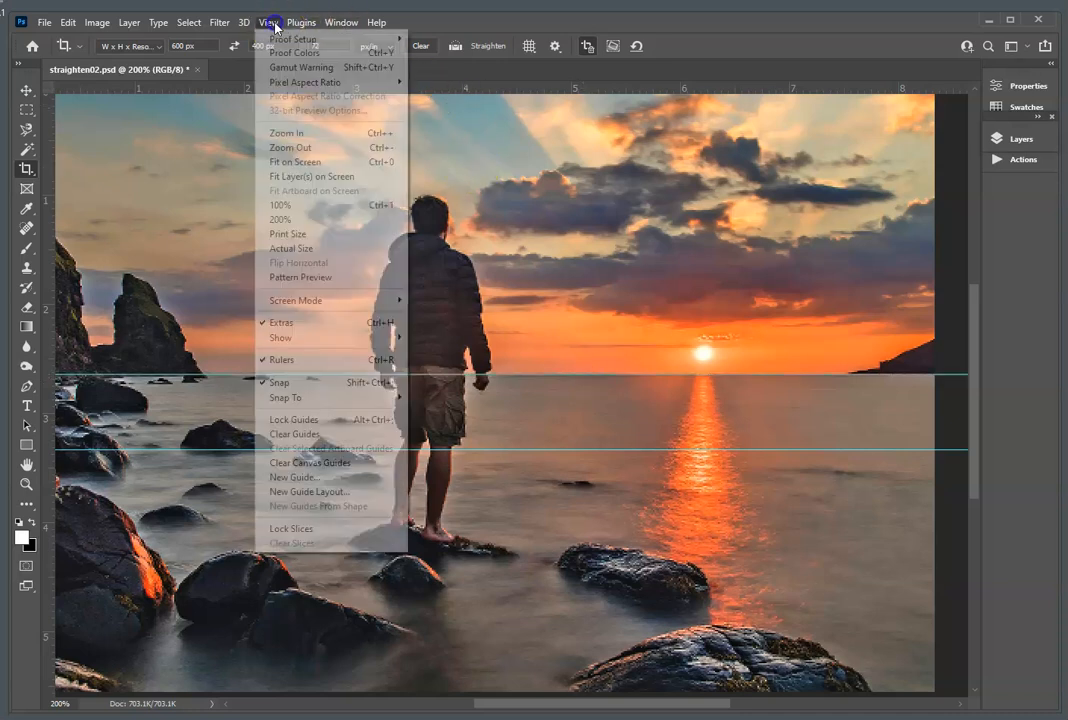
click(300, 434)
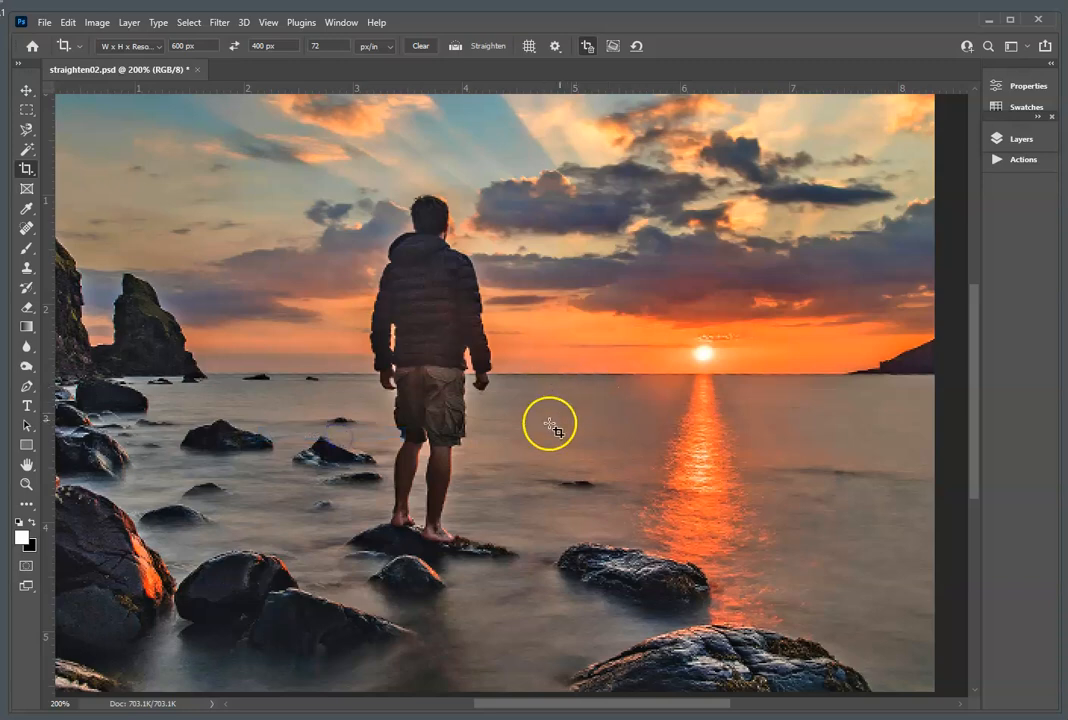
Step: Examine the straightened sunset photo at several zoom levels up to 200%, and return to 100%
alt+click(505, 408)
alt+click(506, 407)
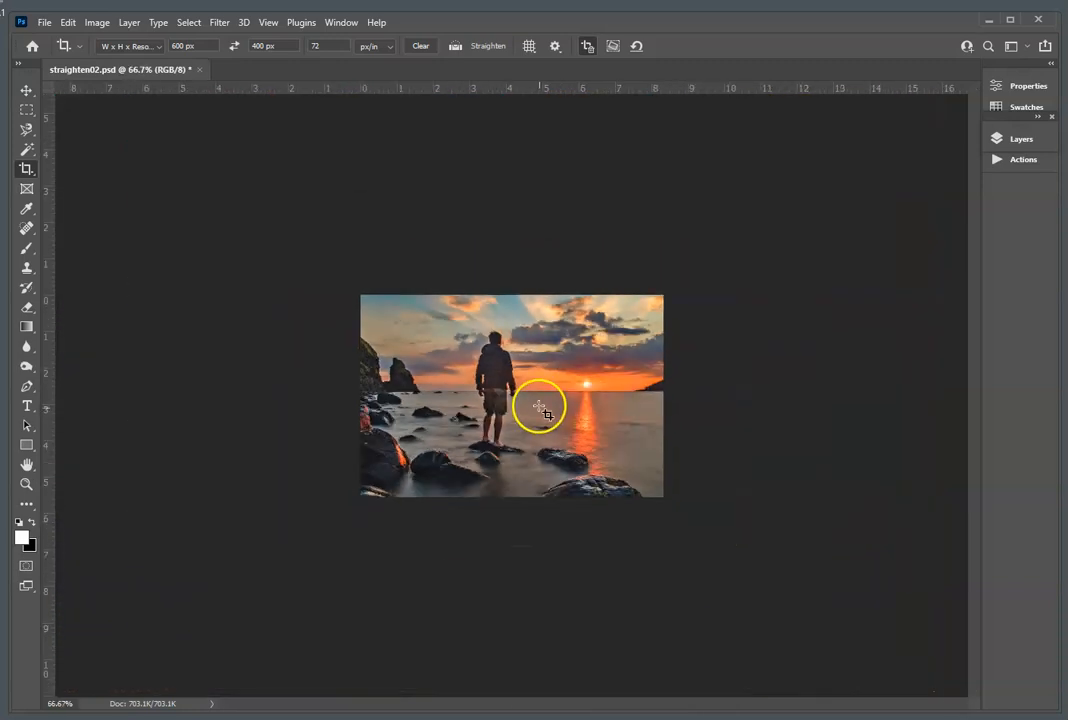
click(496, 379)
click(501, 375)
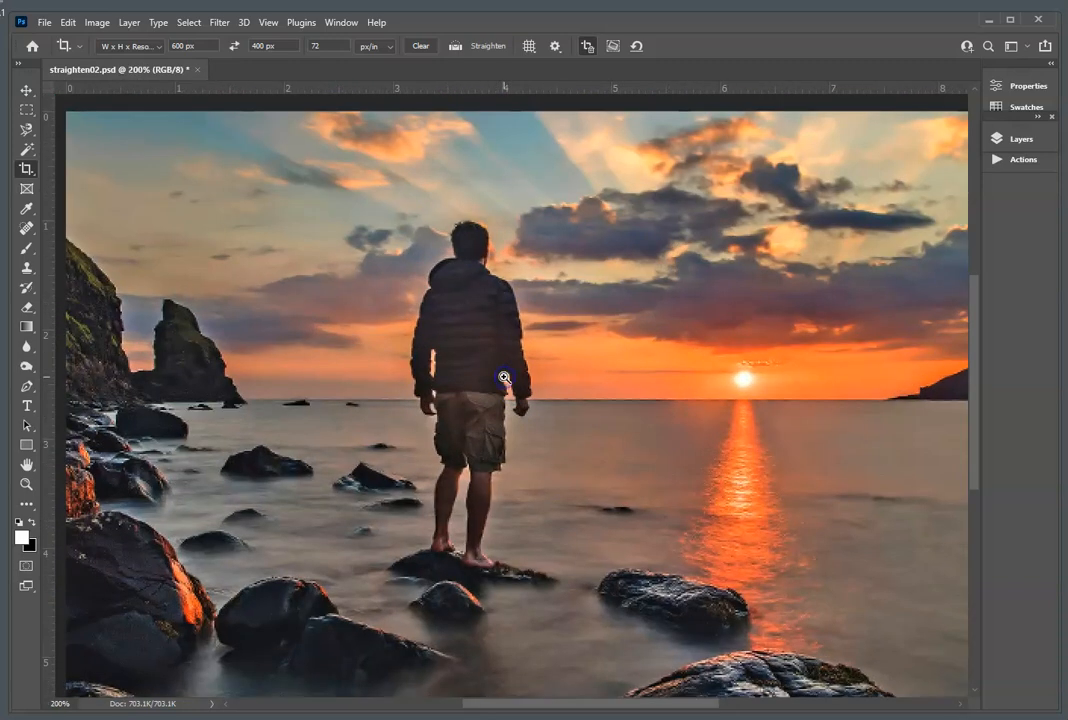
ctrl+click(504, 378)
ctrl+click(503, 381)
alt+click(503, 382)
alt+click(502, 382)
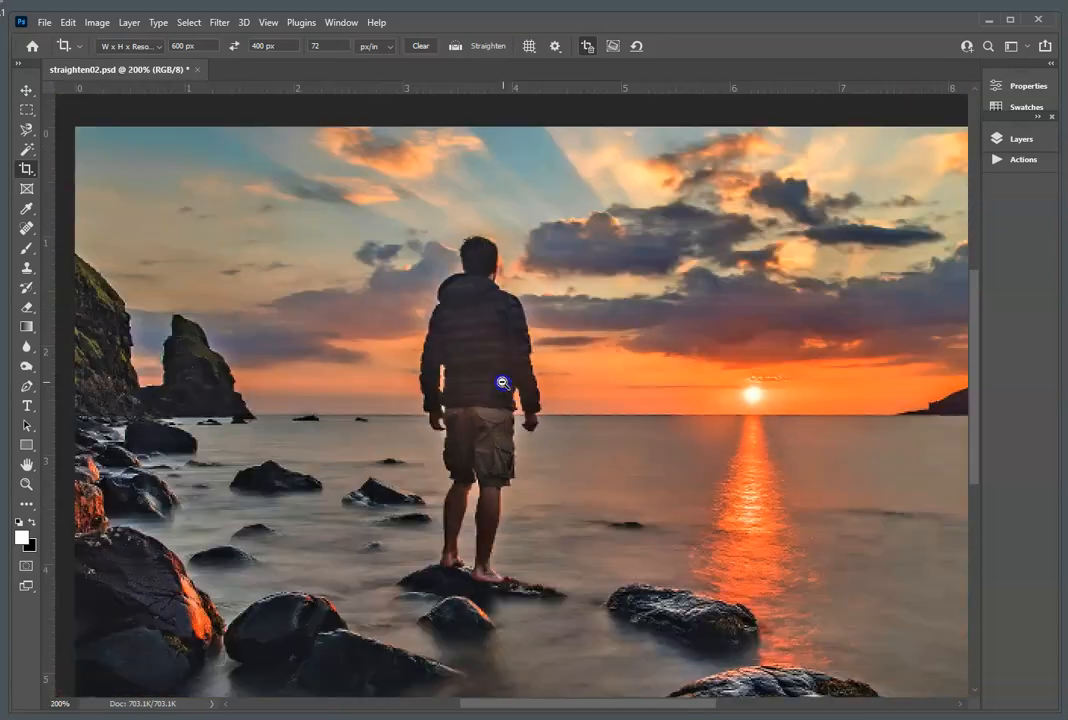
alt+click(503, 383)
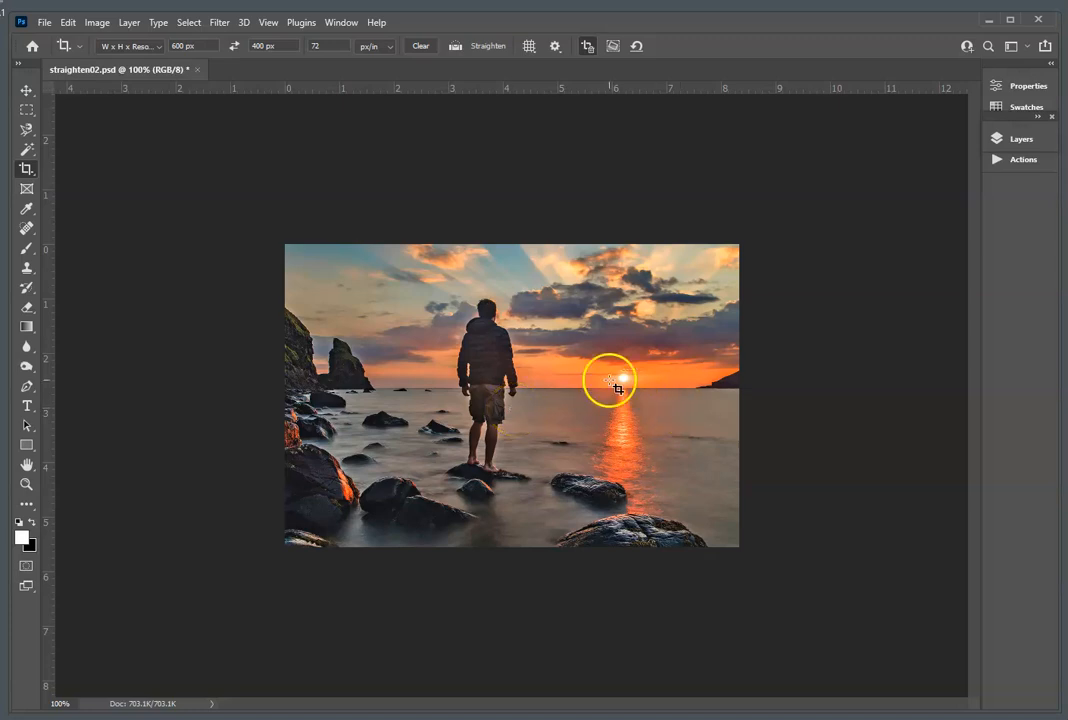
ctrl+click(522, 394)
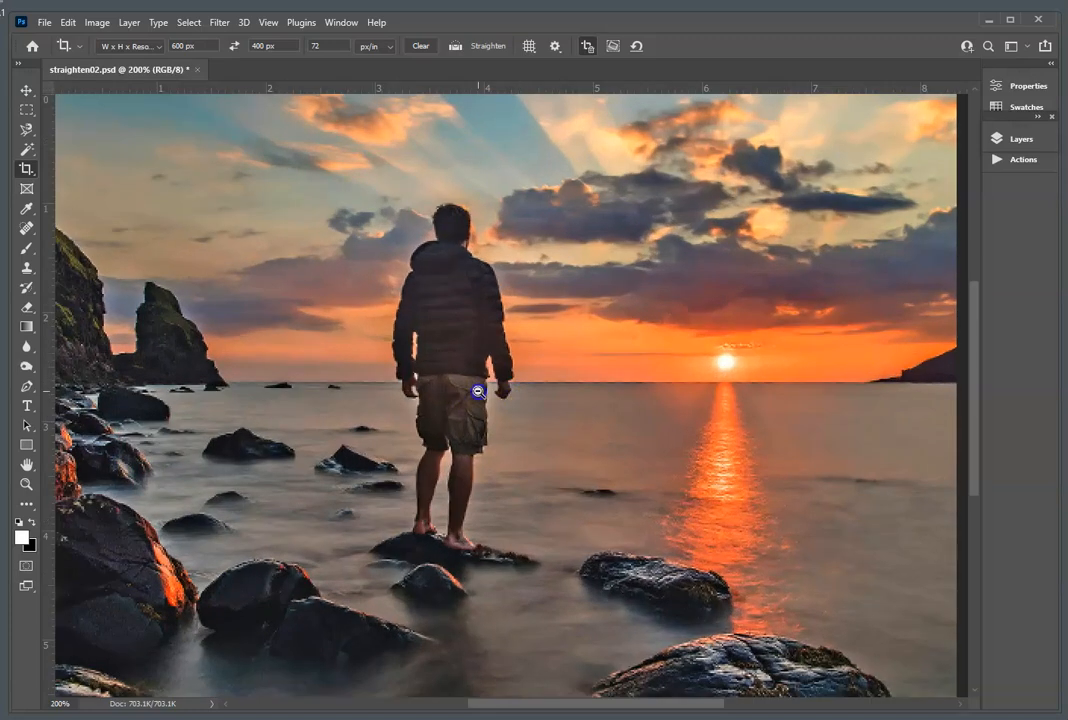
alt+click(478, 392)
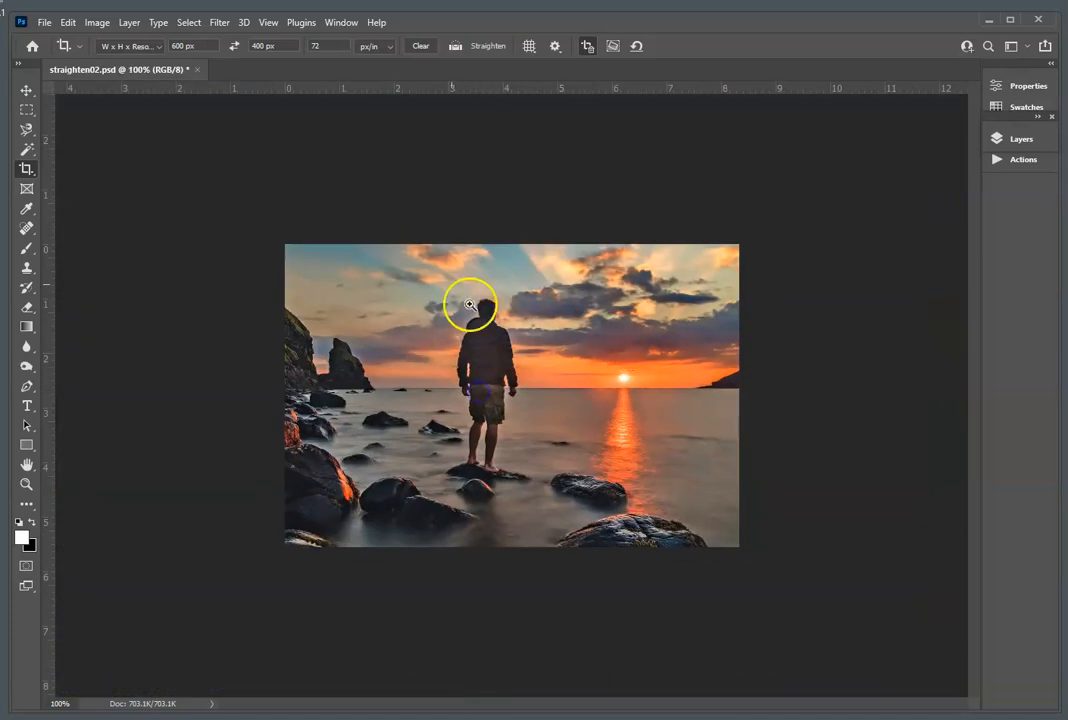
click(106, 24)
click(131, 62)
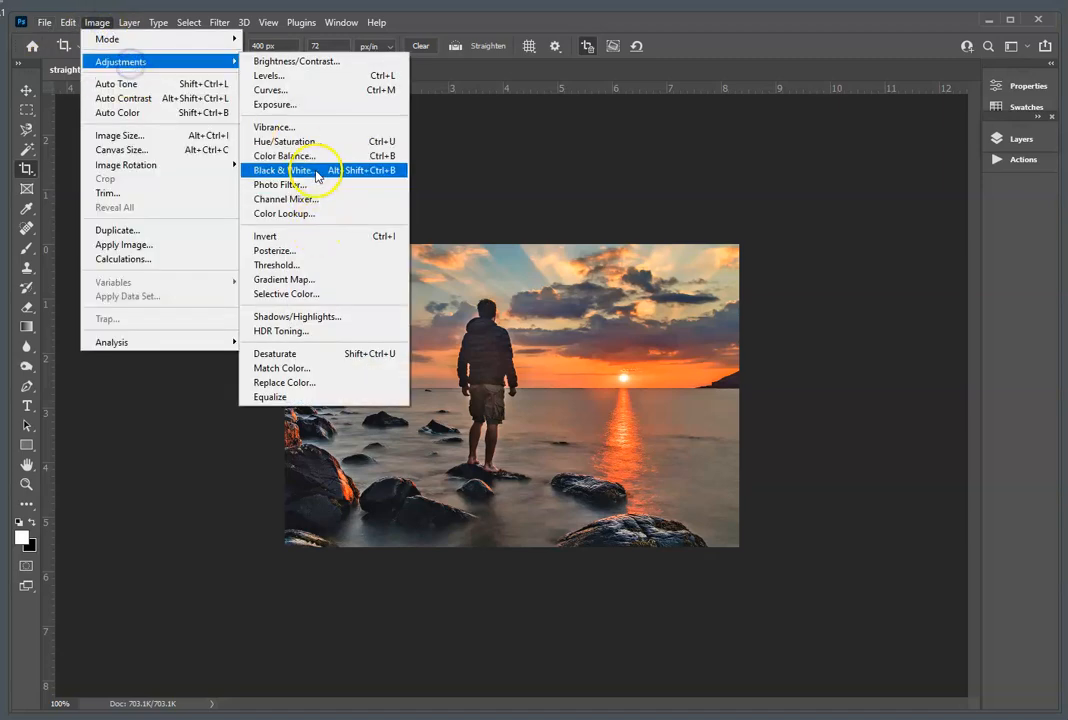
click(341, 320)
mouse_move(822, 48)
mouse_down()
mouse_move(835, 55)
mouse_move(810, 50)
mouse_up()
mouse_move(790, 102)
mouse_down()
mouse_move(825, 97)
mouse_move(806, 96)
mouse_up()
click(996, 64)
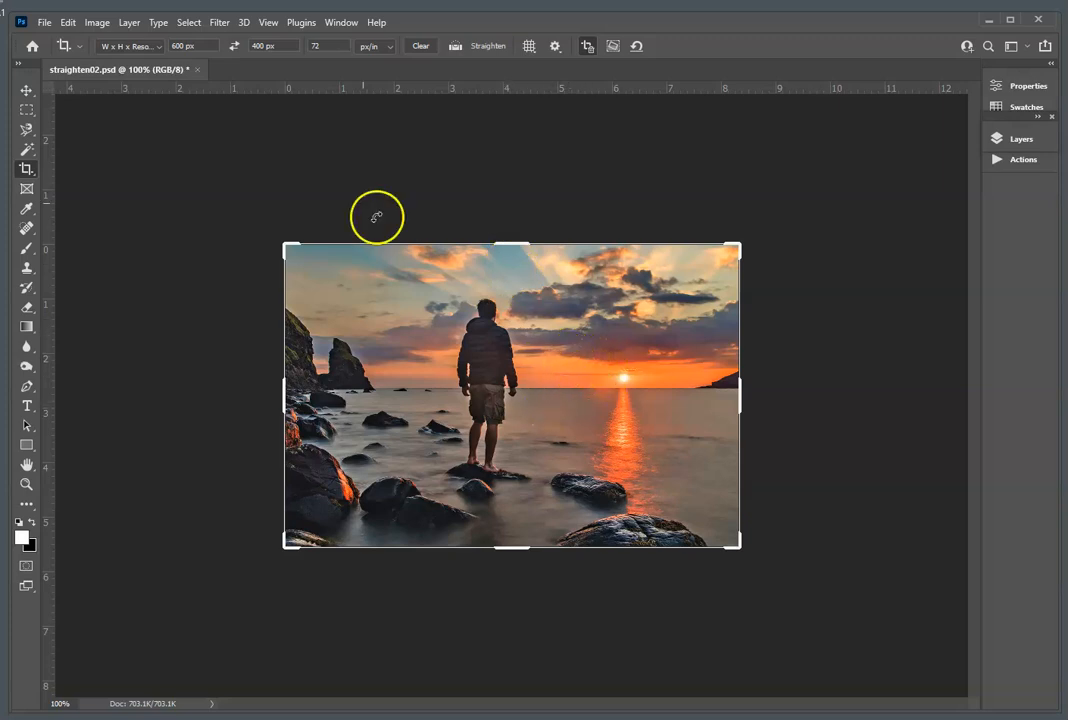
Step: Save the sunset photo as a JPEG in the L2A1 folder, adding the person's full name before straighten02 in the file name
click(44, 22)
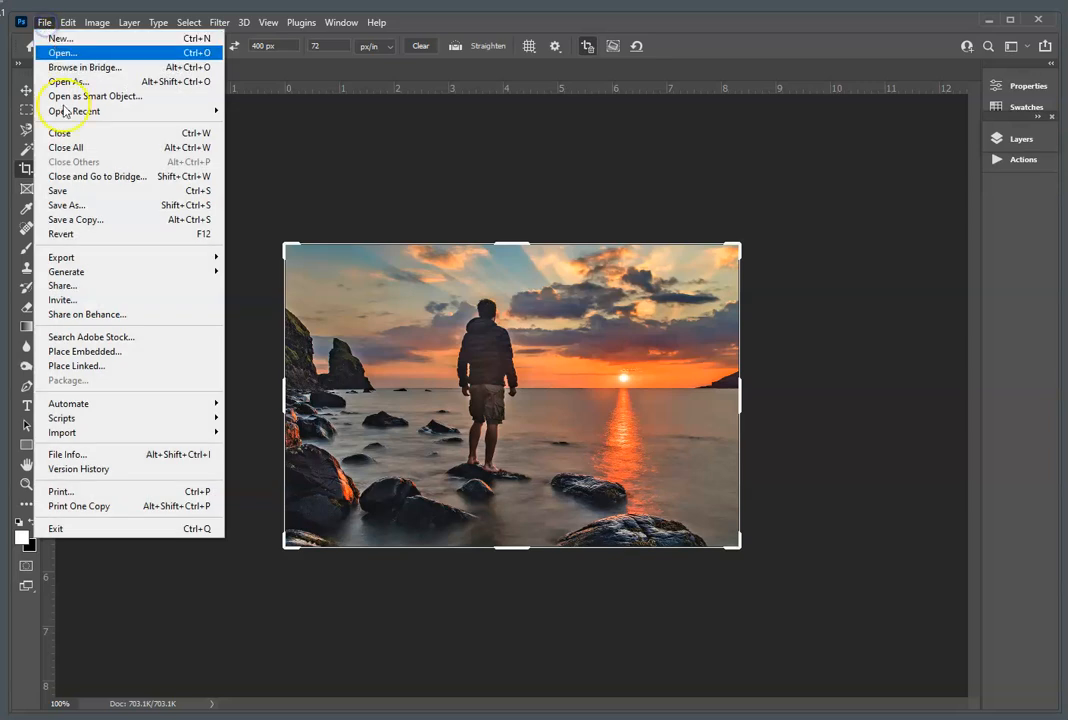
click(110, 210)
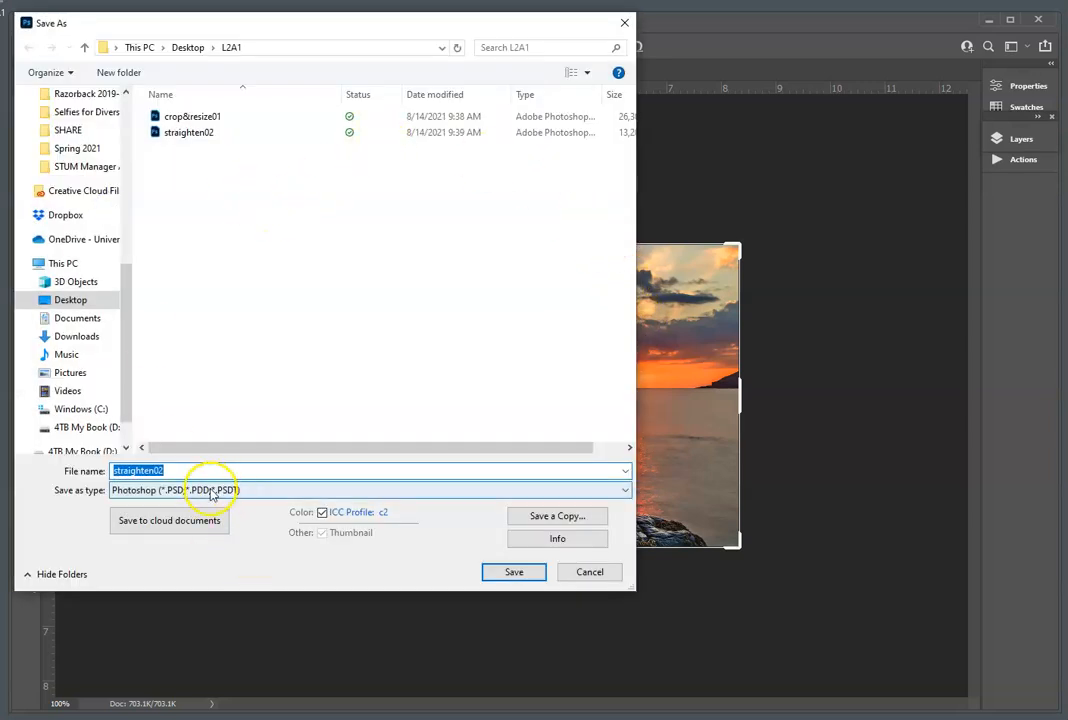
click(220, 490)
click(205, 573)
double_click(188, 469)
key(Home)
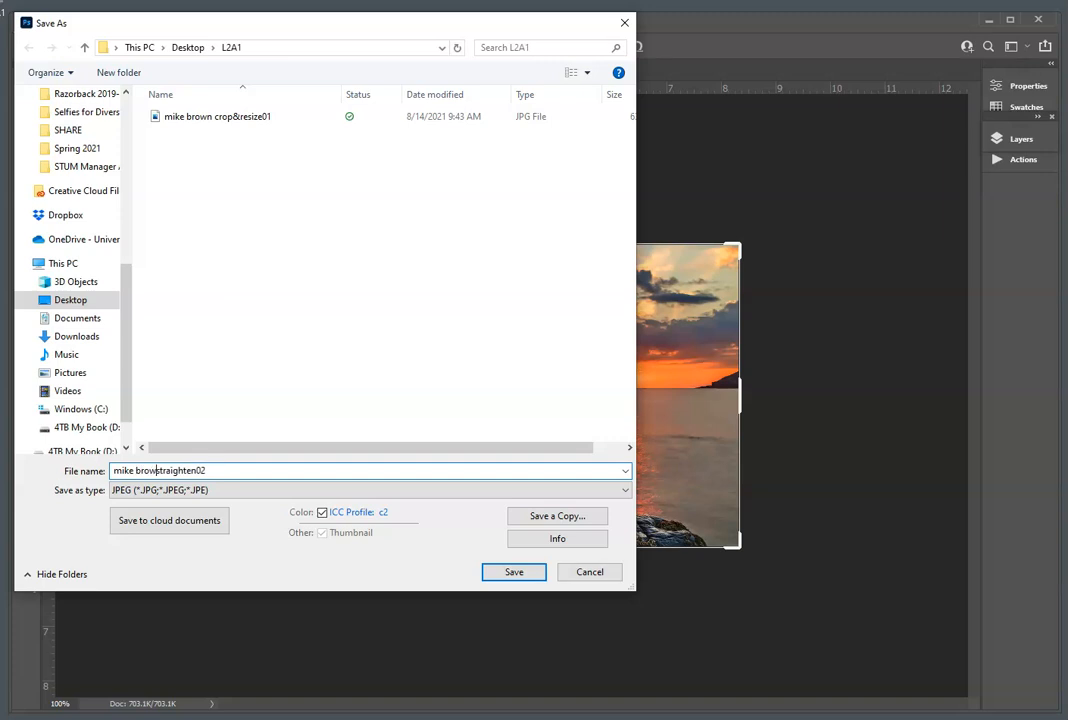
click(514, 572)
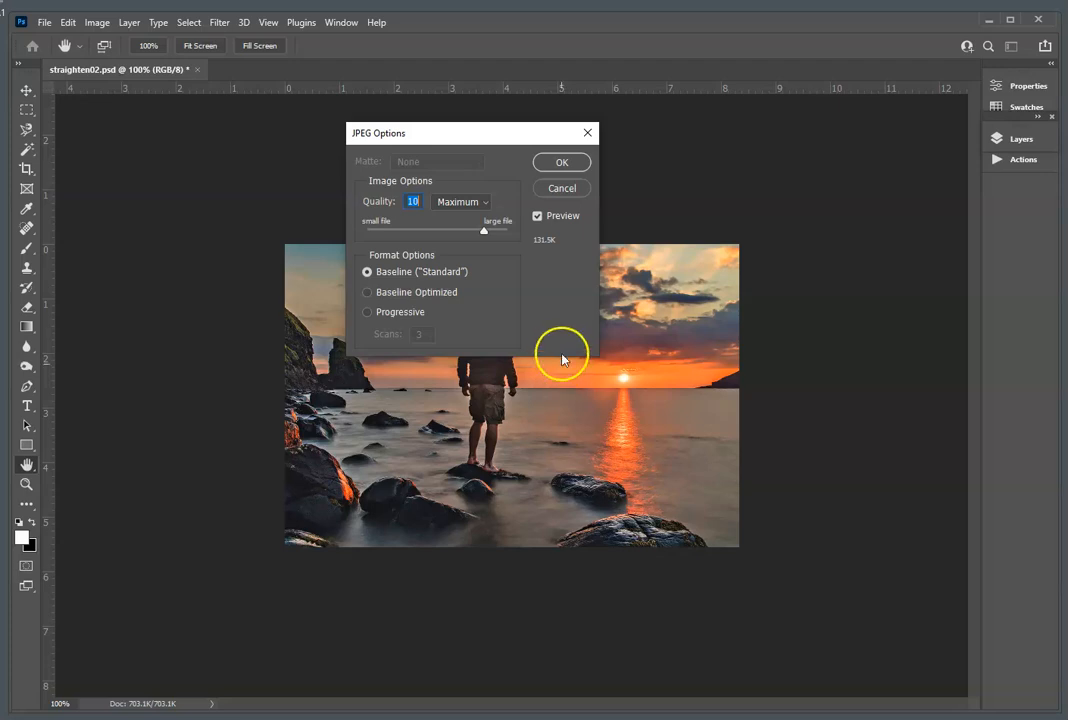
Step: Set the JPEG quality to 8 (High) with the Baseline ("Standard") format and complete the save
click(548, 245)
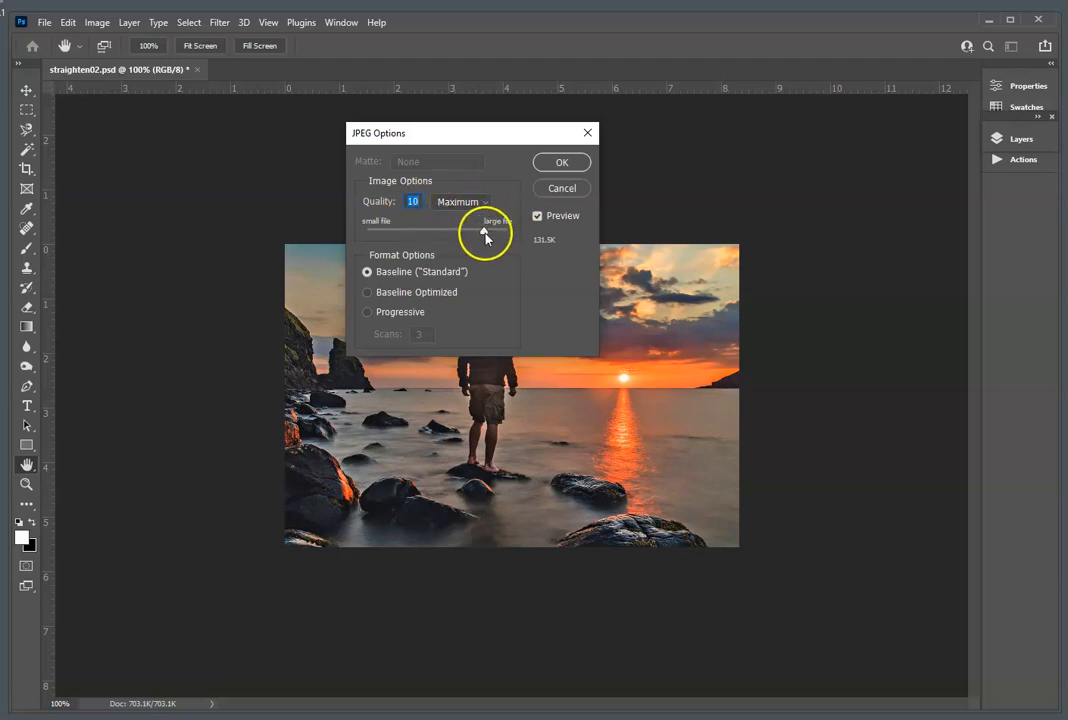
text(8)
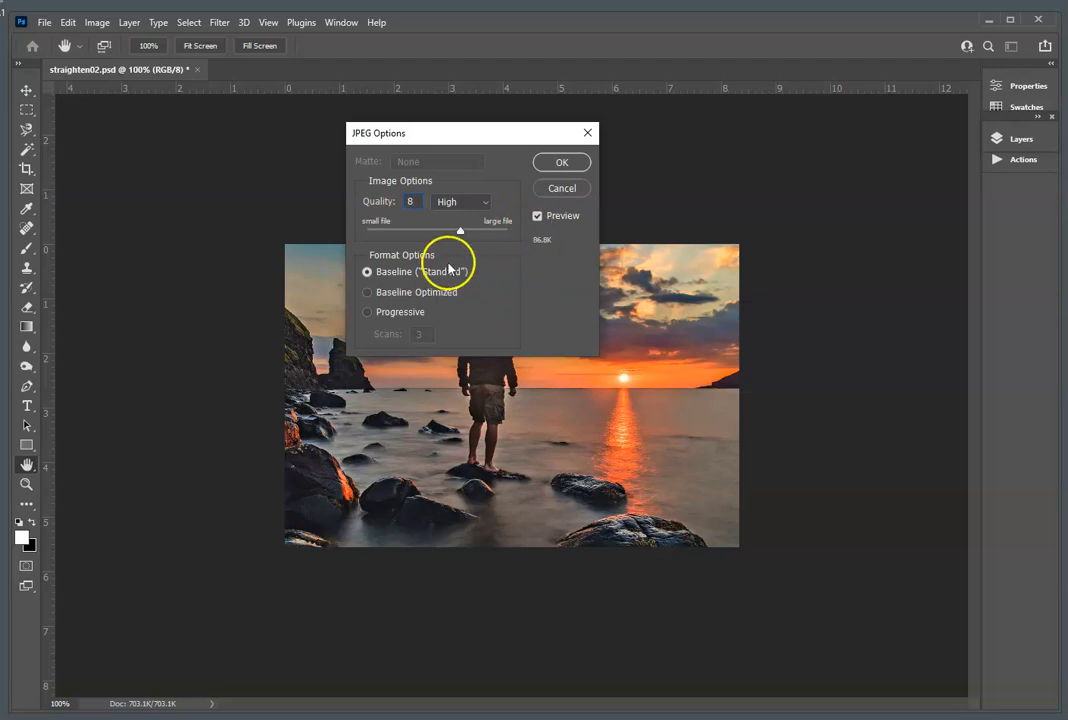
click(565, 166)
click(562, 163)
key(c)
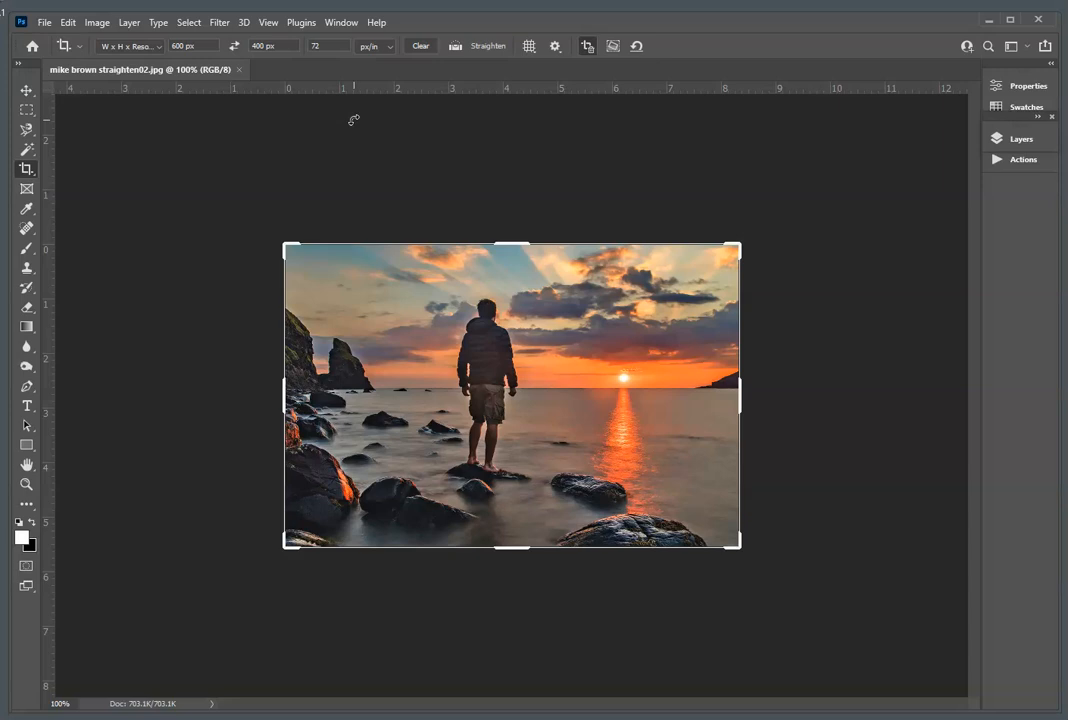
Step: Check the saved sunset JPEG's pixel dimensions and resolution in the document information
click(96, 22)
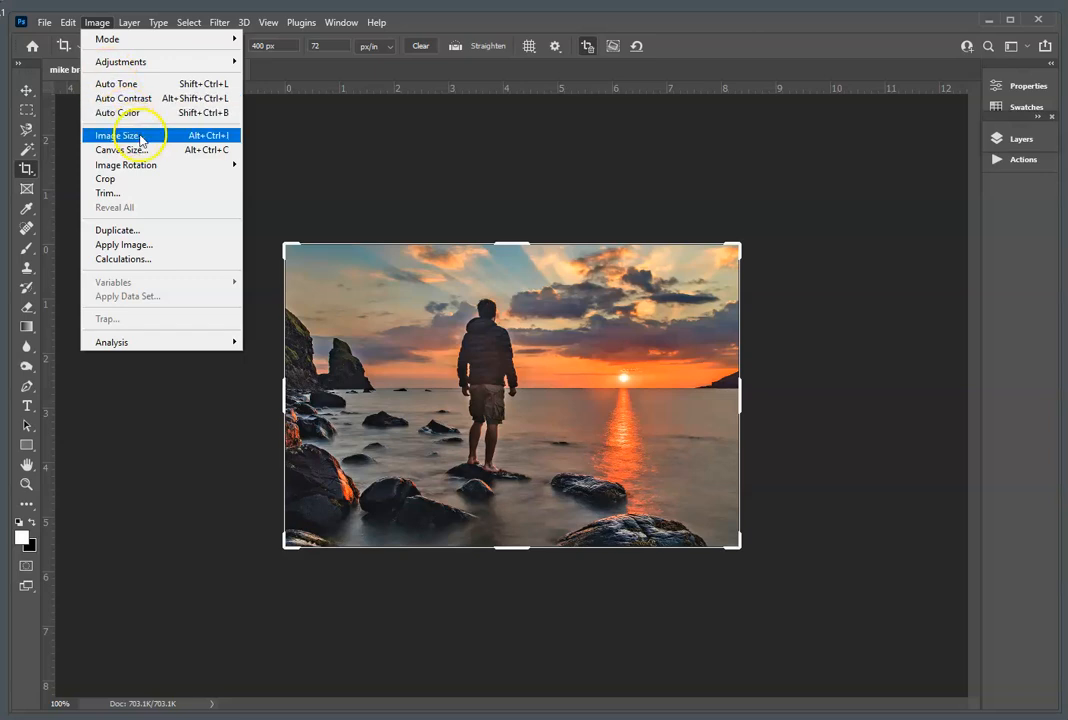
click(663, 128)
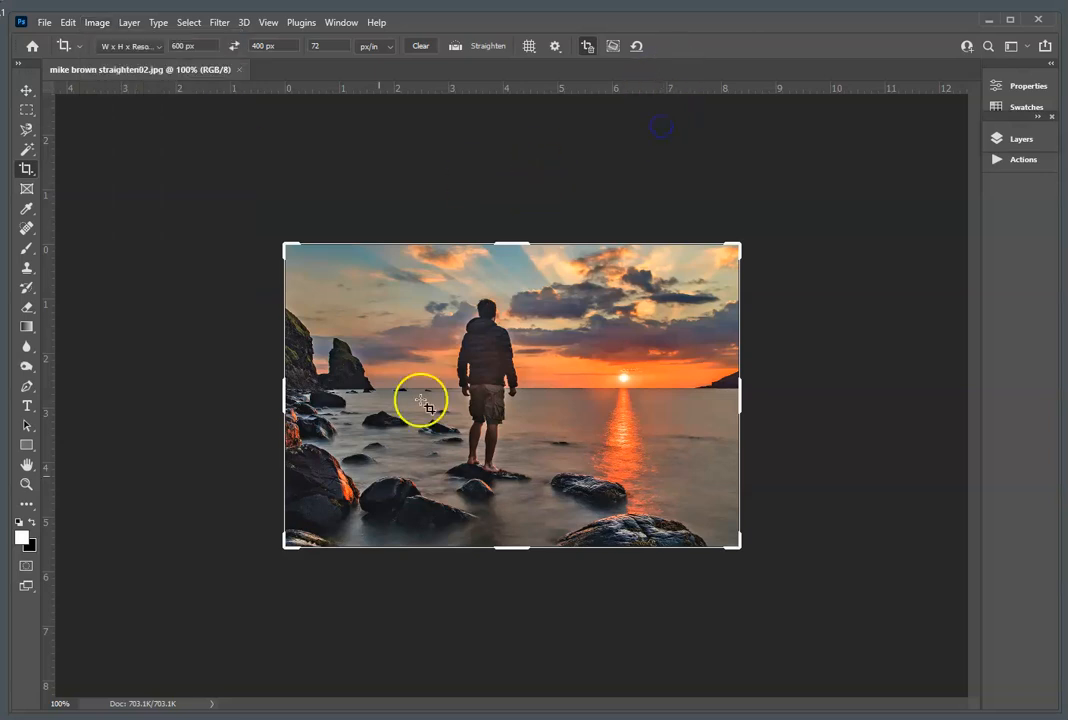
click(166, 704)
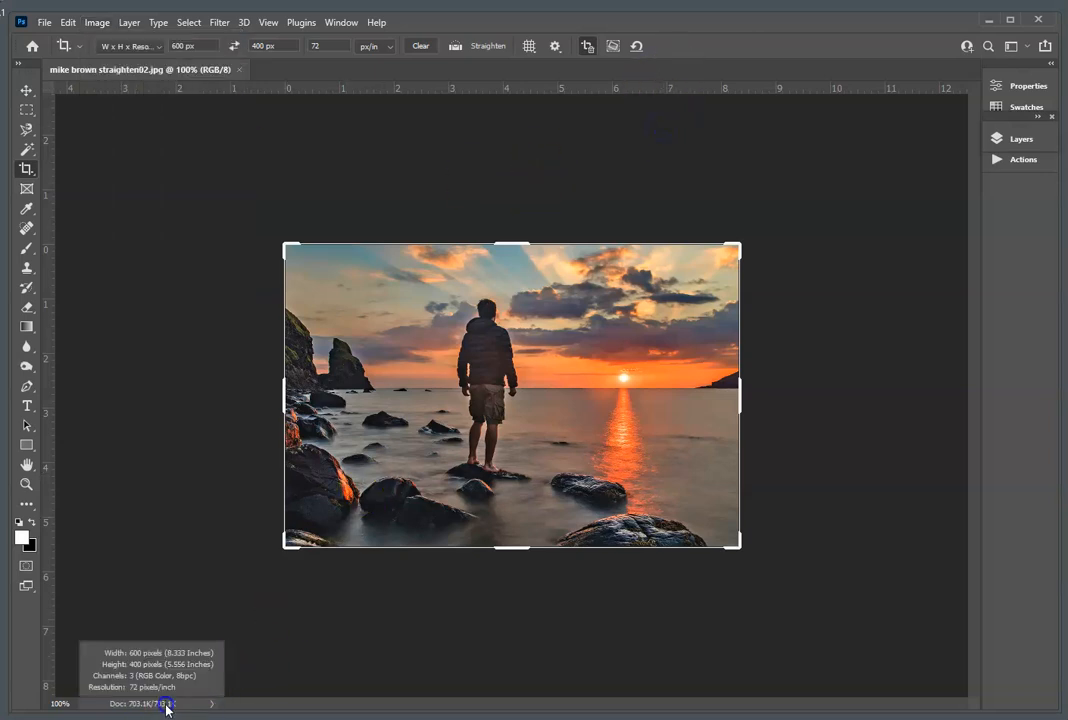